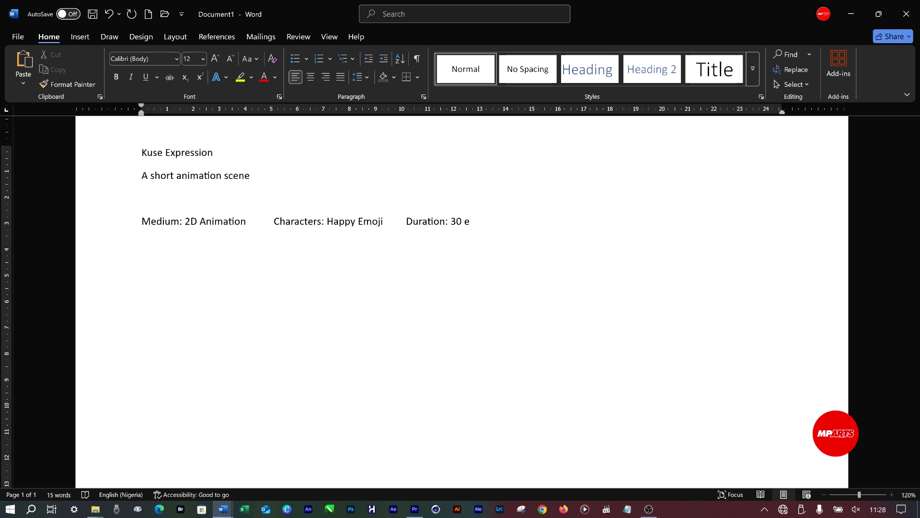
# Complete the details line with a duration of "30 Seconds" and add the entry "Date: June 2025", ending the line
pyautogui.press('BackSpace')
pyautogui.write('Seconds')
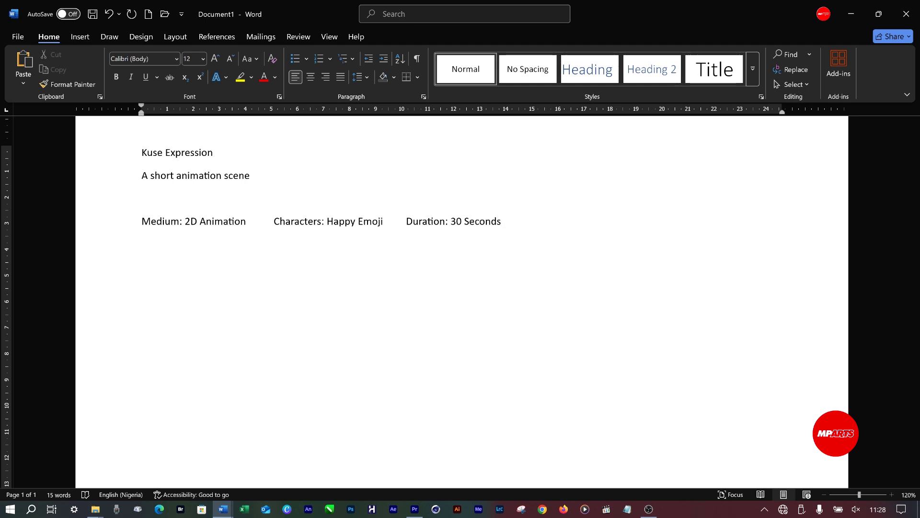
pyautogui.press('Tab')
pyautogui.write('Date: June 2')
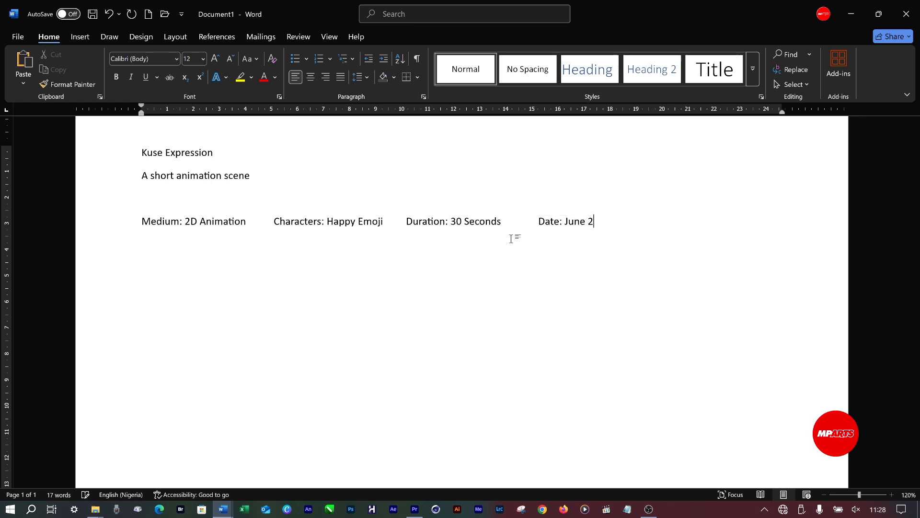
pyautogui.write('025')
pyautogui.press('Return')
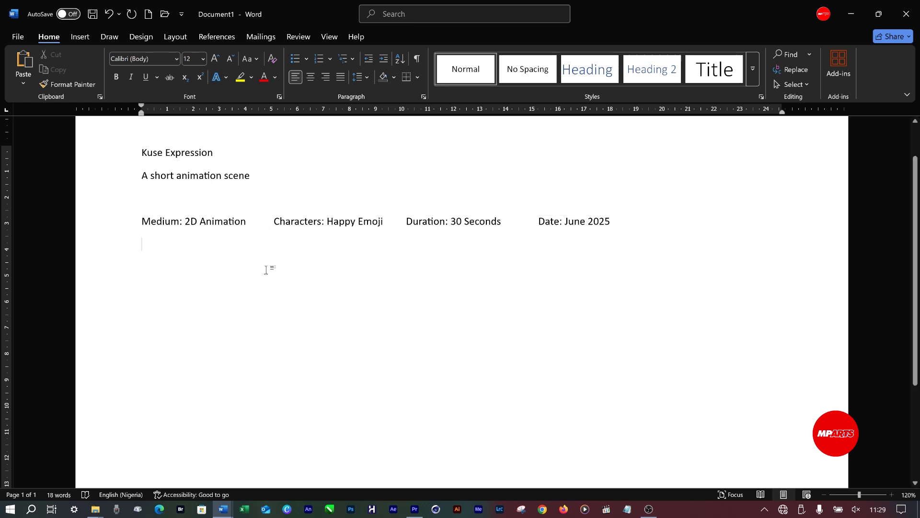
# Insert a table with three columns and six rows directly below the details line
pyautogui.scroll(2, 195, 289)
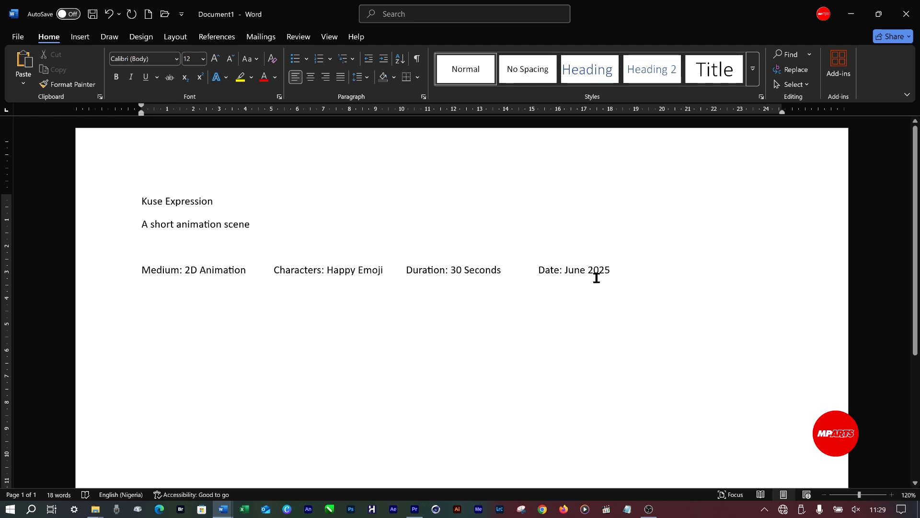
pyautogui.click(631, 269)
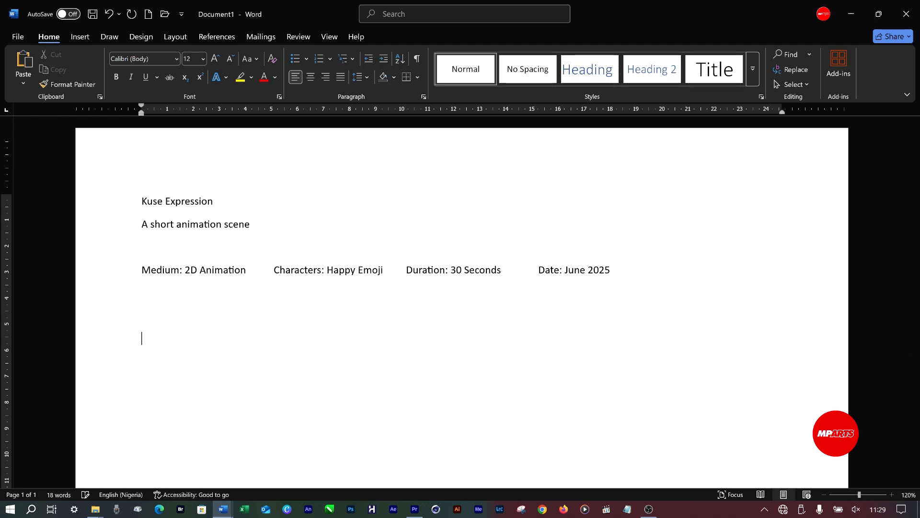
pyautogui.click(141, 295)
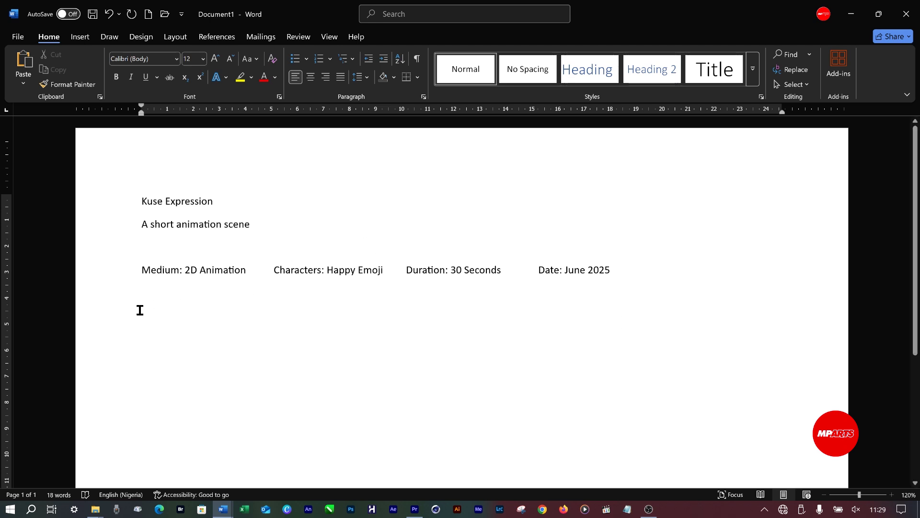
pyautogui.click(80, 38)
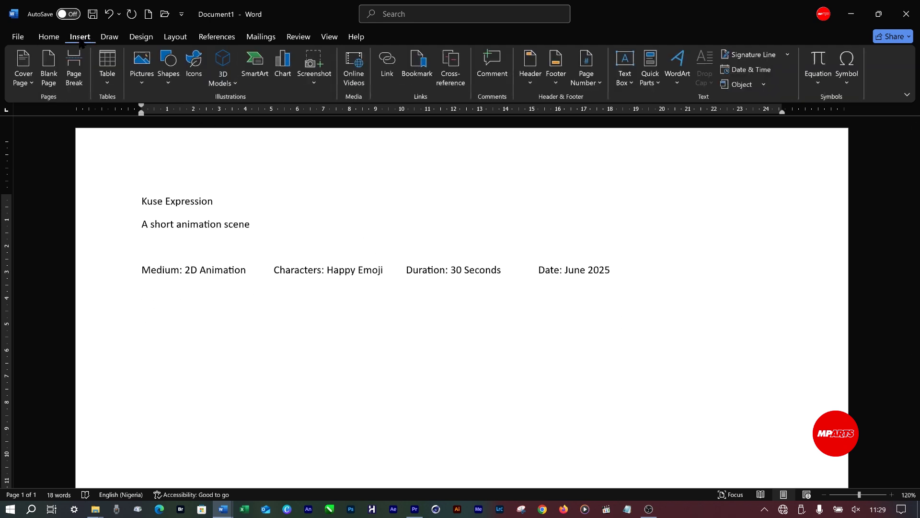
pyautogui.click(110, 71)
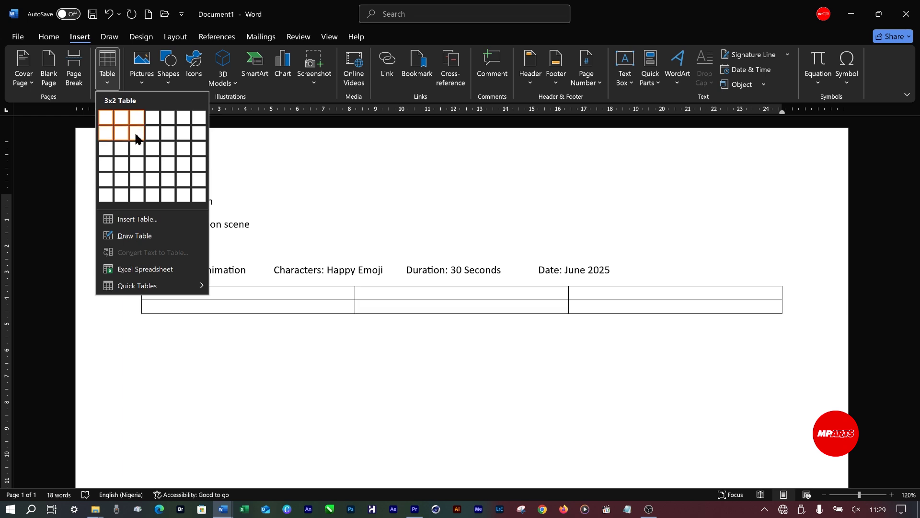
pyautogui.click(137, 198)
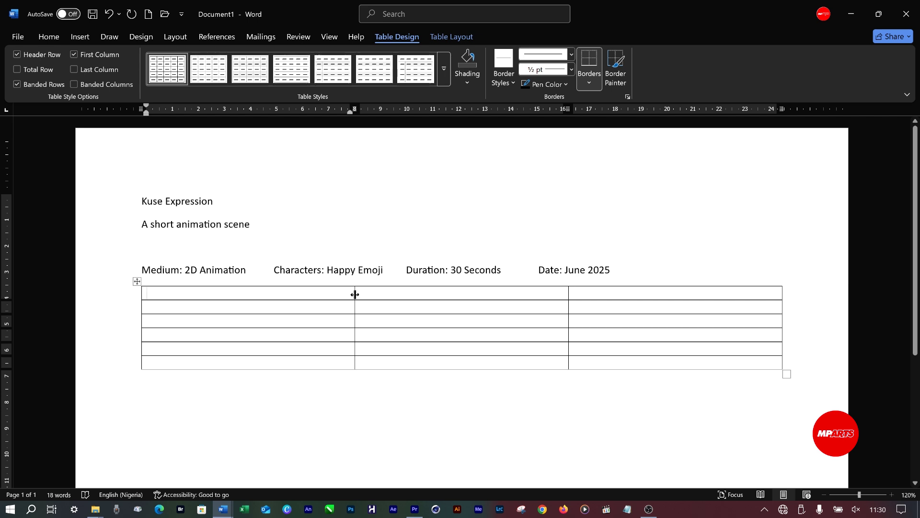
# Resize the table freehand: first column about 1.8 cm wide, middle column about 10 cm, whole table about 23 cm
pyautogui.moveTo(355, 294); pyautogui.dragTo(186, 308)
pyautogui.moveTo(569, 294); pyautogui.dragTo(457, 311)
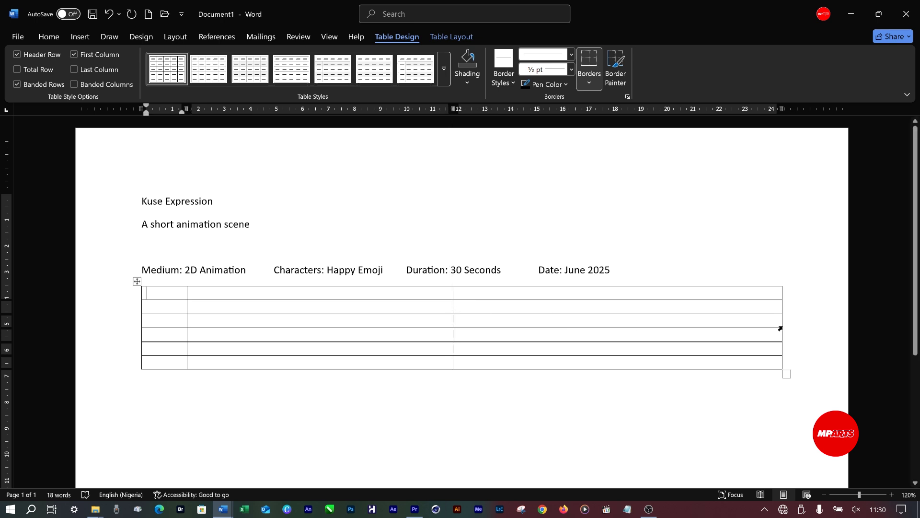
pyautogui.moveTo(782, 317); pyautogui.dragTo(746, 317)
# Enter the heading "Serial Number" in the first column and widen that column to about 3.3 cm to fit it on one line
pyautogui.click(175, 297)
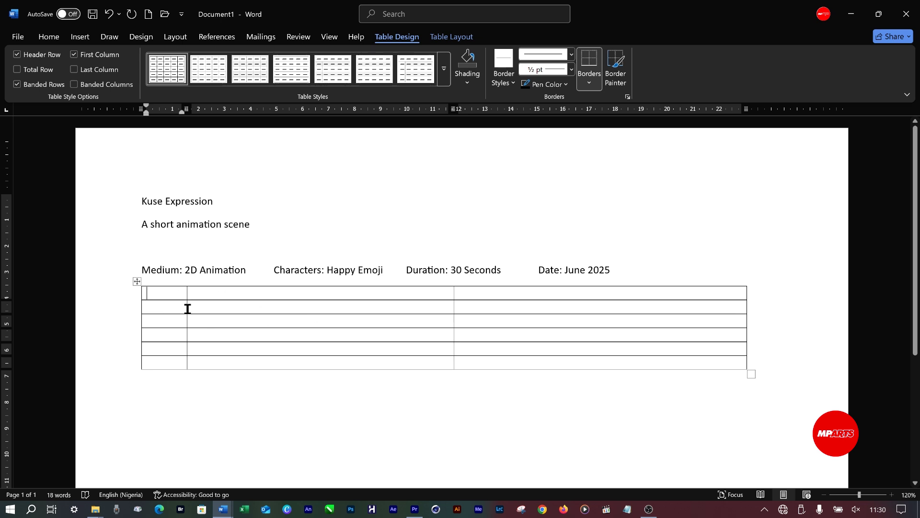
pyautogui.moveTo(187, 309); pyautogui.dragTo(213, 309)
pyautogui.write('serial')
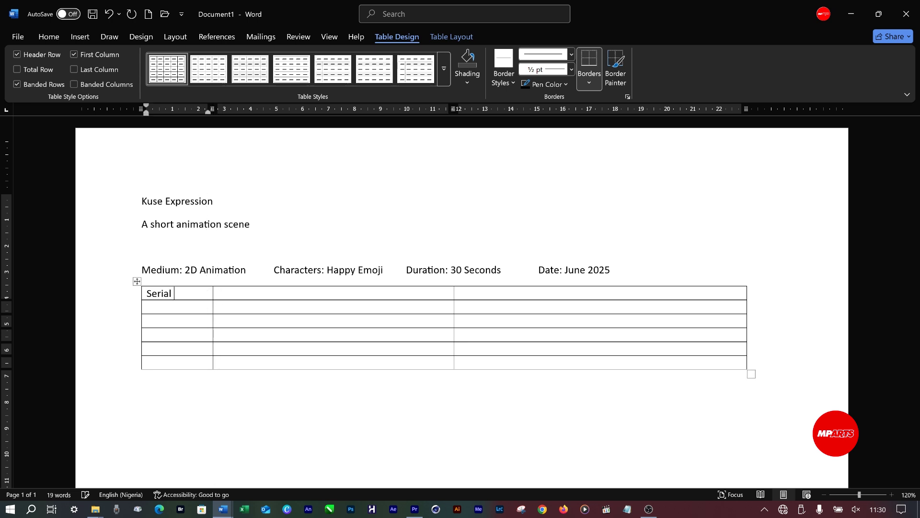
pyautogui.write(' Number')
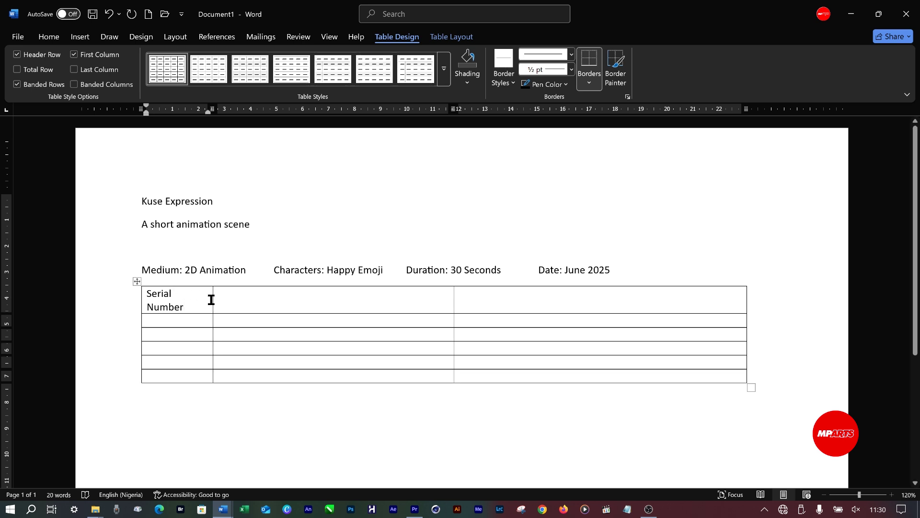
pyautogui.moveTo(213, 302); pyautogui.dragTo(226, 304)
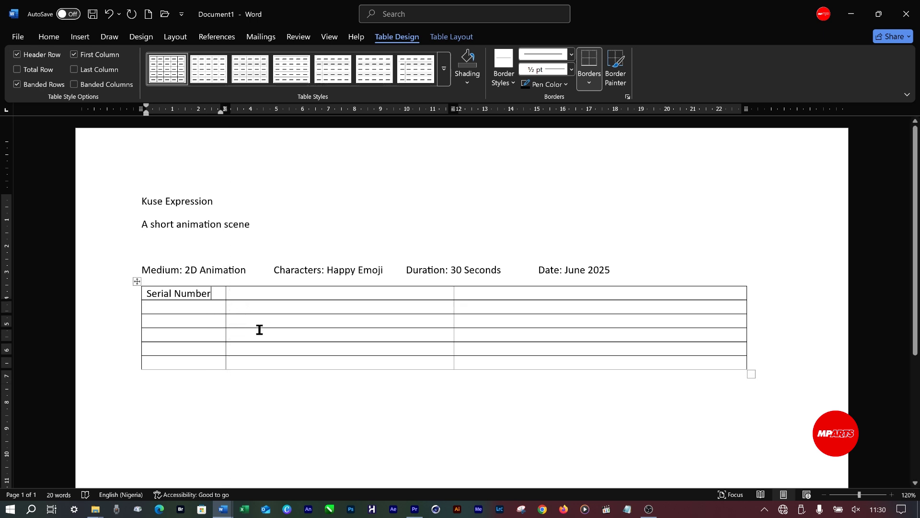
# Enter the heading "Details/Script/Text/Voice/Scene" in the table's second column
pyautogui.click(256, 294)
pyautogui.write('Deta')
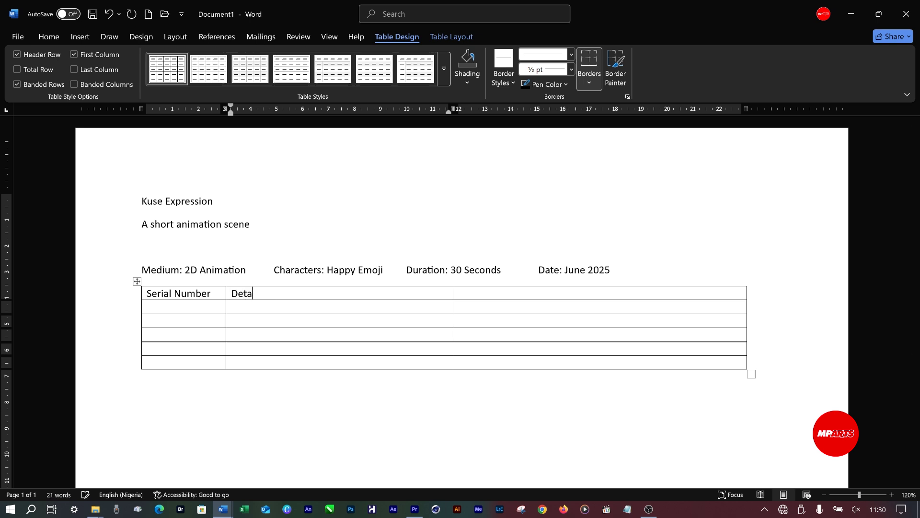
pyautogui.write('ils/Script/Text')
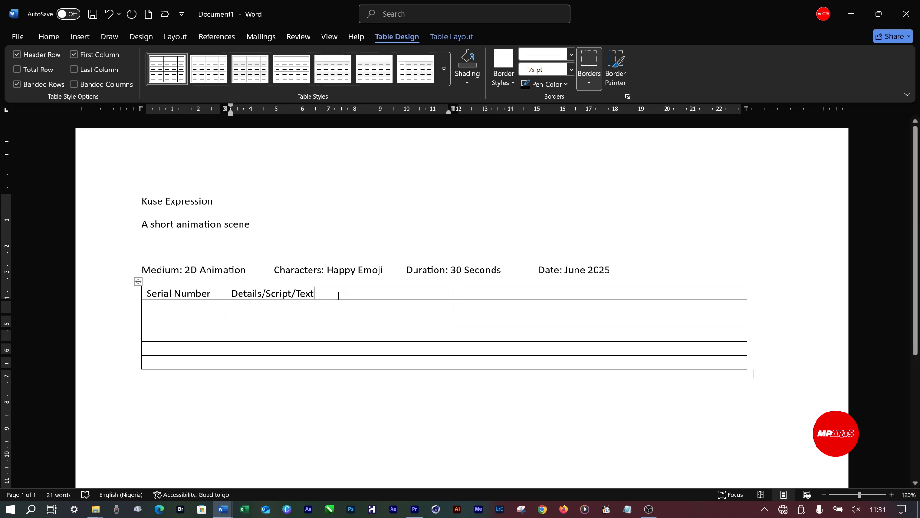
pyautogui.write('/')
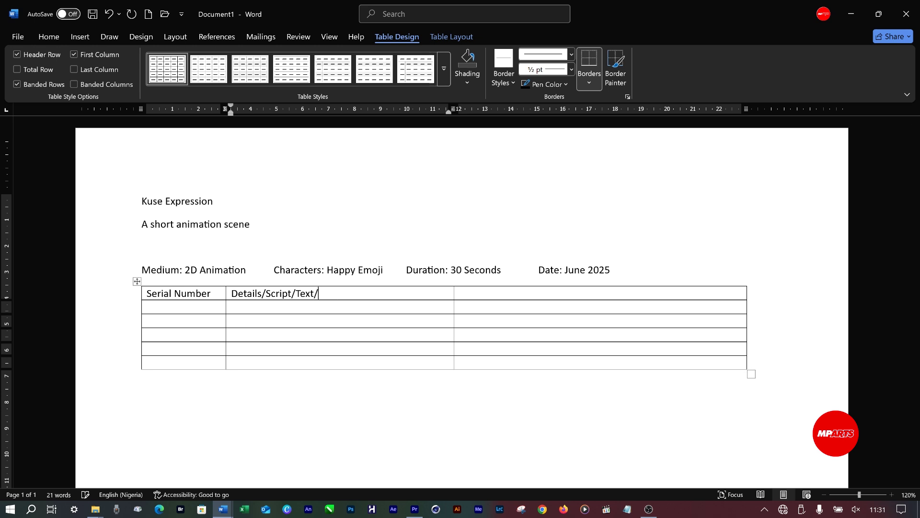
pyautogui.write('Voice/Scene')
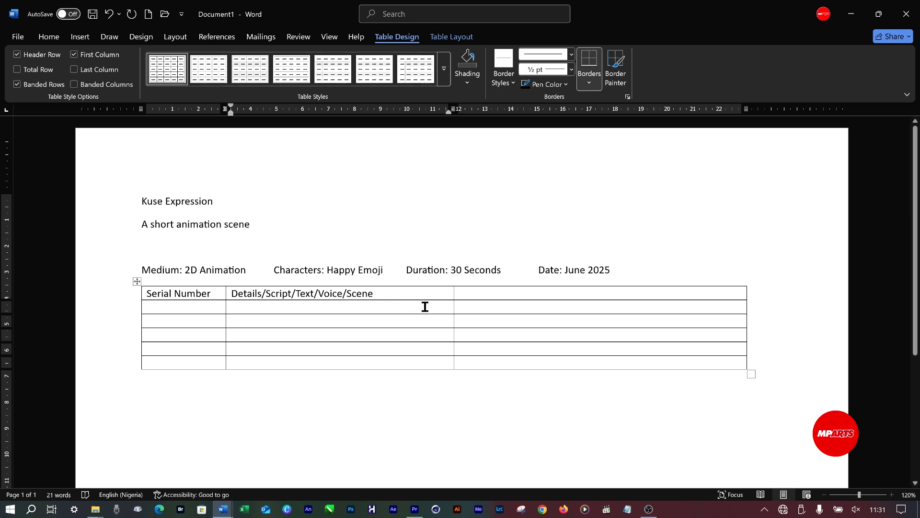
# Enter the heading "Visuals/Storyboards/Action" in the table's third column
pyautogui.click(539, 291)
pyautogui.write('Visual')
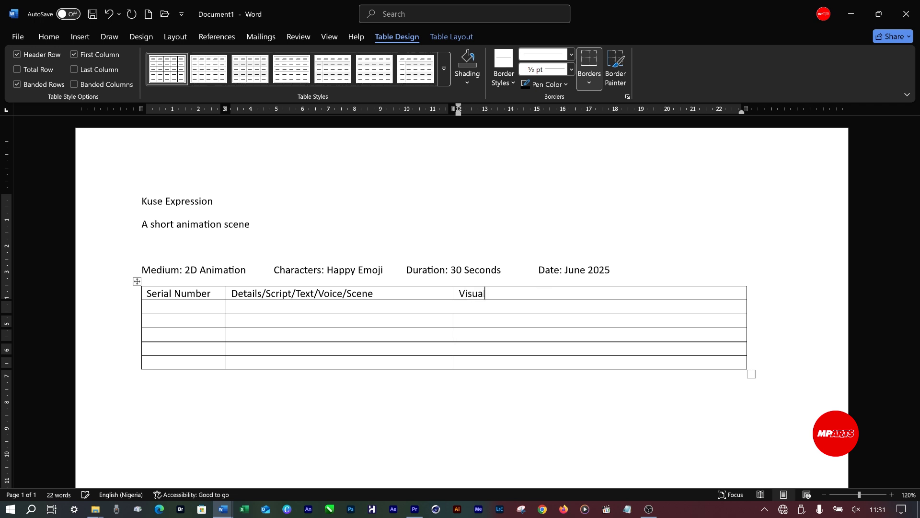
pyautogui.write('s/Storyboards')
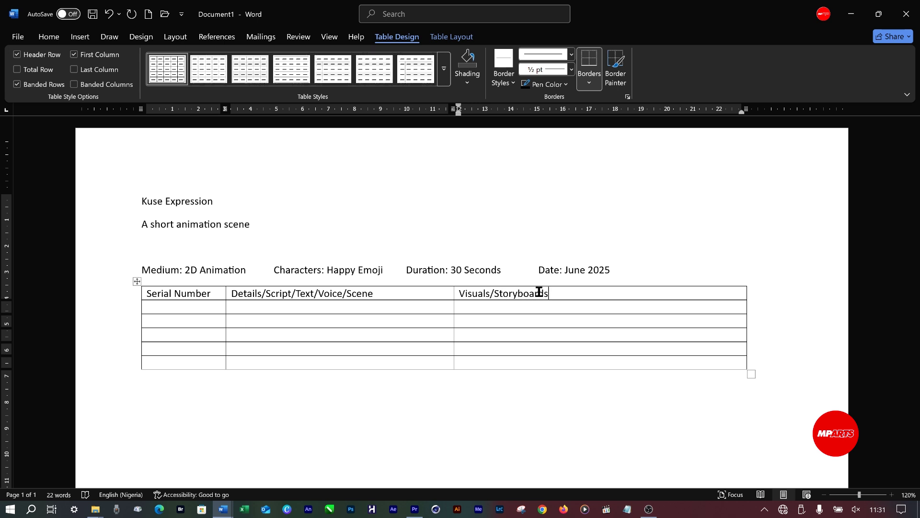
pyautogui.write('/Action')
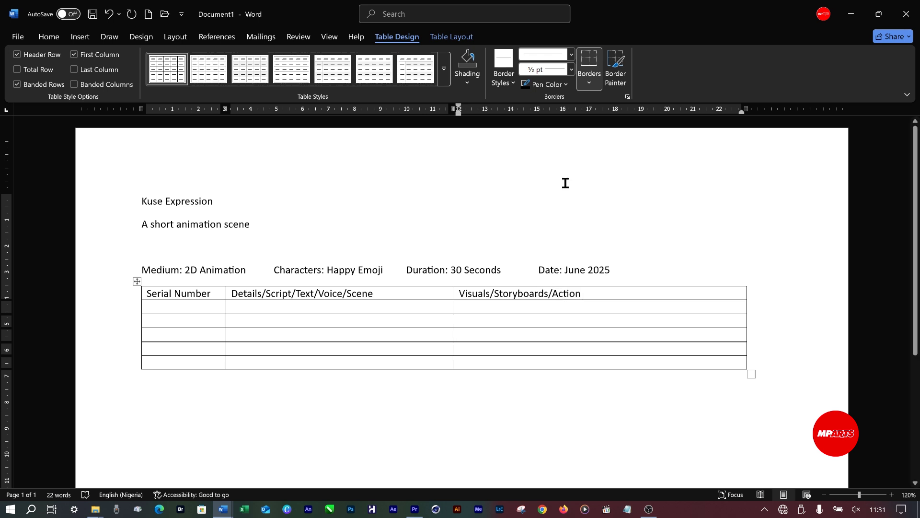
# Number the first row below the headings "1" and enter "Black Screen" as its details
pyautogui.click(499, 294)
pyautogui.click(497, 308)
pyautogui.click(382, 308)
pyautogui.click(195, 307)
pyautogui.write('1')
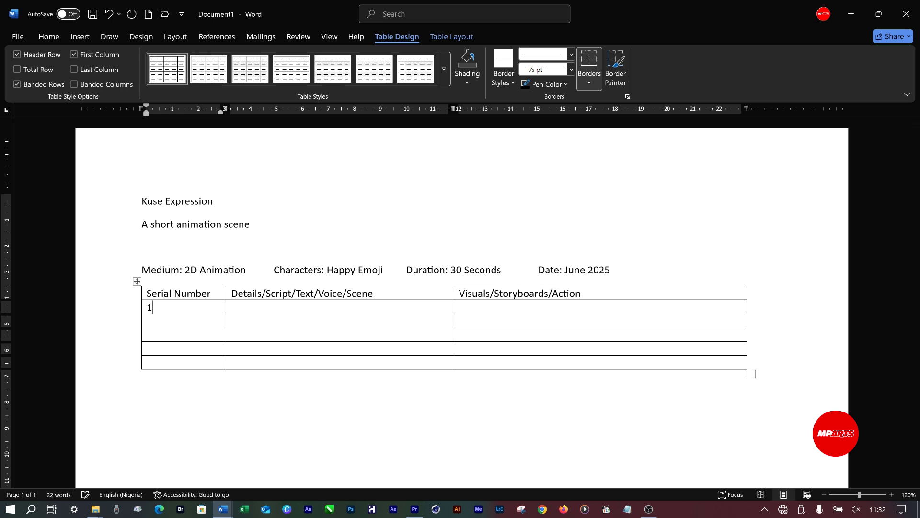
pyautogui.click(297, 310)
pyautogui.write('Black Screen')
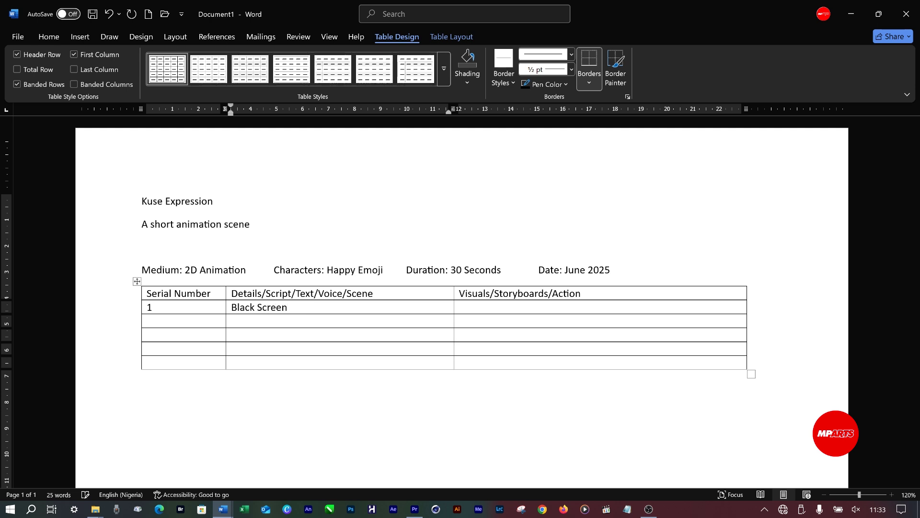
# Enter "Black Screen: Fades in to scene" as the visuals description of row 1
pyautogui.click(500, 306)
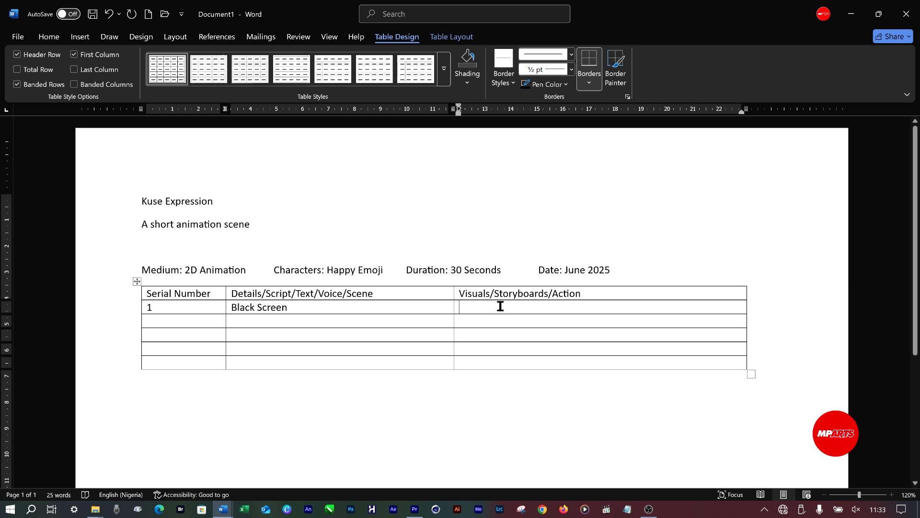
pyautogui.write('Bla')
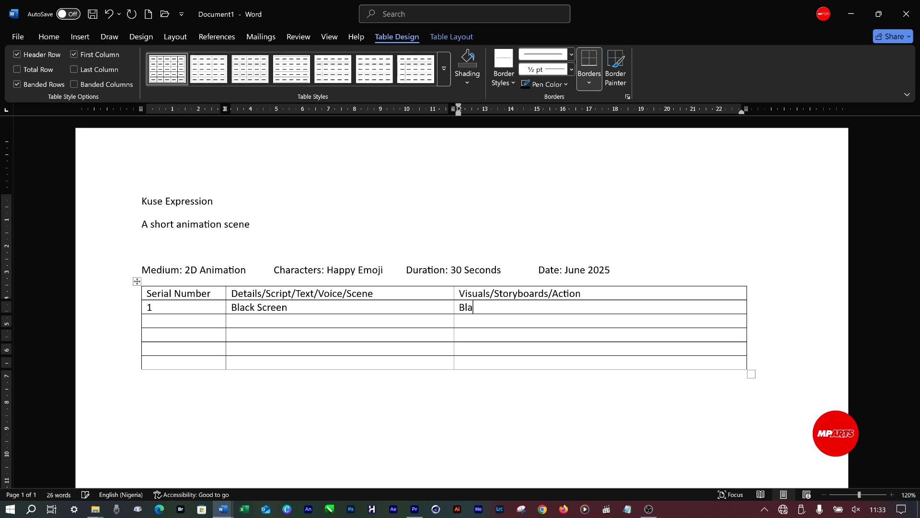
pyautogui.write('ck Screen')
pyautogui.press('BackSpace')
pyautogui.write(': Fades in')
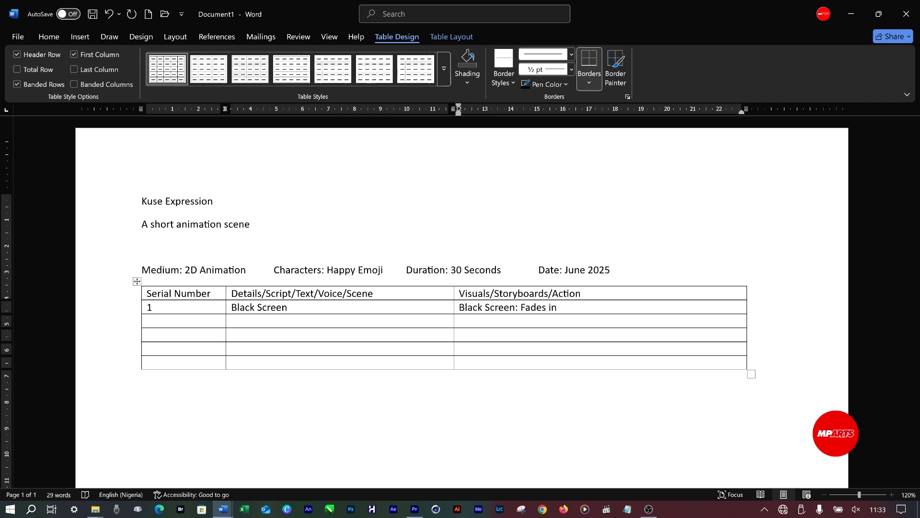
pyautogui.write(' to scne')
pyautogui.press('BackSpace')
pyautogui.press('BackSpace')
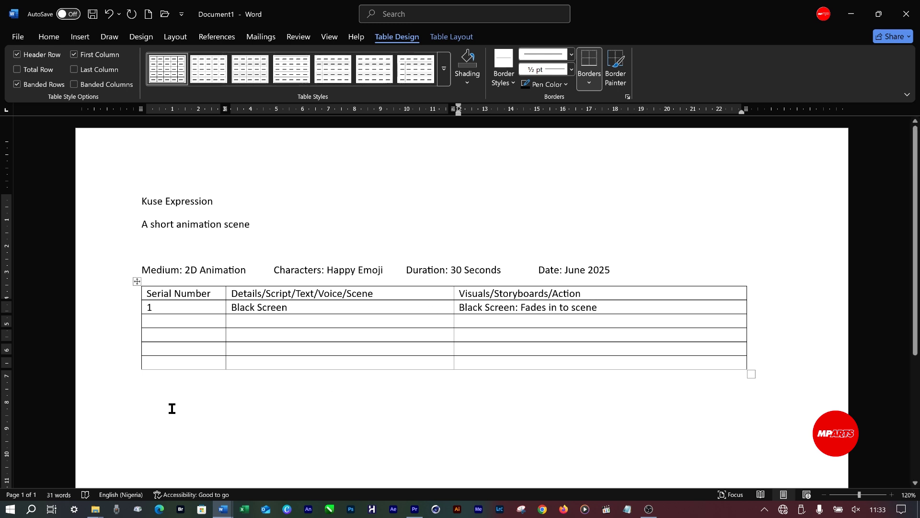
# Number the next row "2" and enter "Character stands with smiling face/expression" as its details
pyautogui.click(199, 322)
pyautogui.write('2')
pyautogui.press('Tab')
pyautogui.write('Cghar')
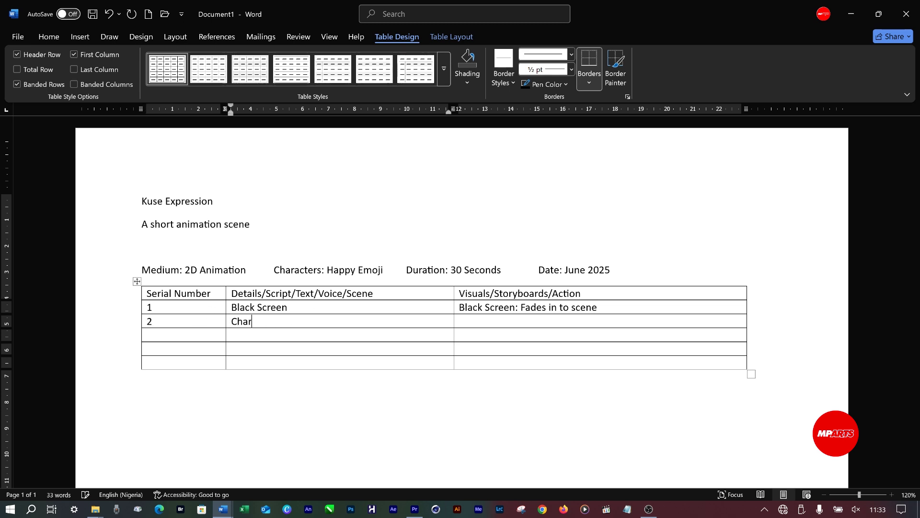
pyautogui.write('acter stands')
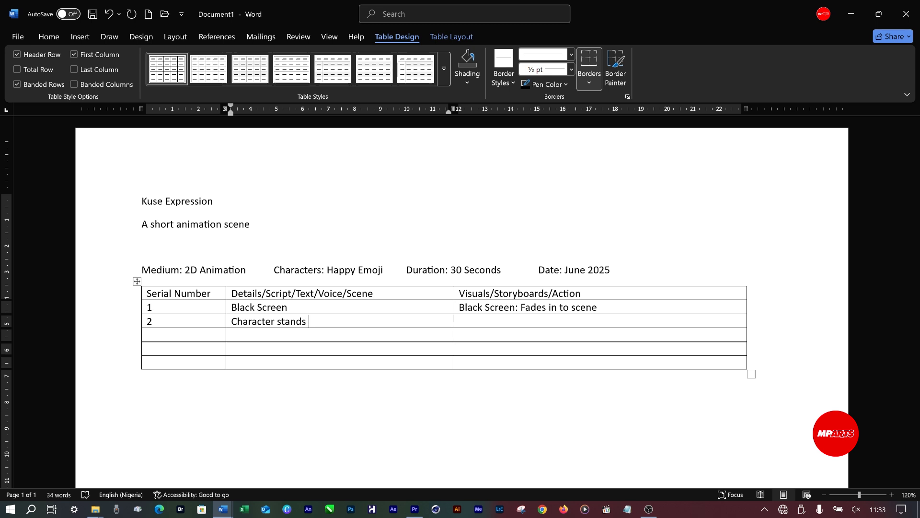
pyautogui.write(' with smilin')
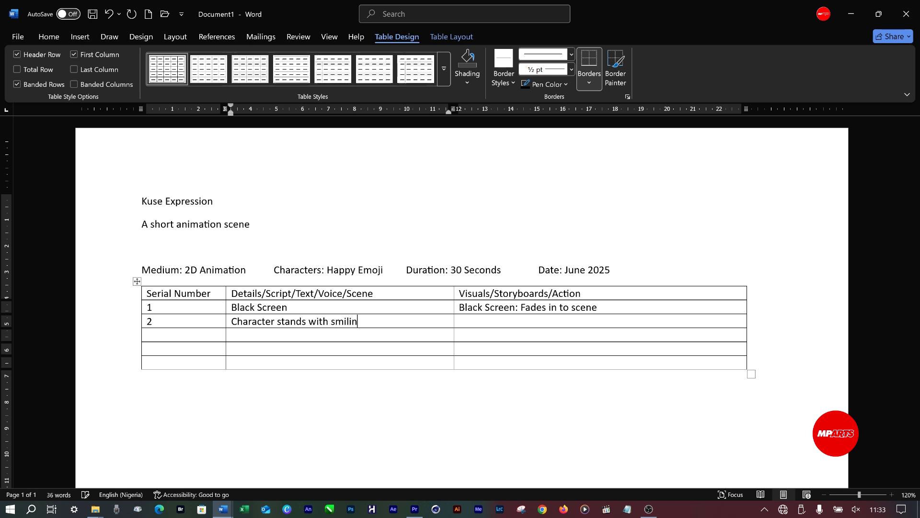
pyautogui.write('g face/exp')
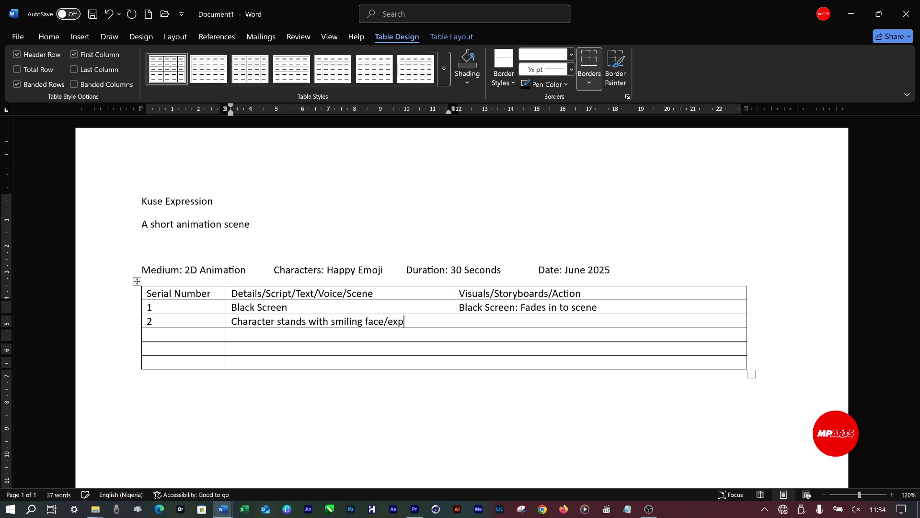
pyautogui.write('ression')
# Enter "Emoji stands with mild breathing in anticipation of the next action" as the visuals description of row 2
pyautogui.click(547, 319)
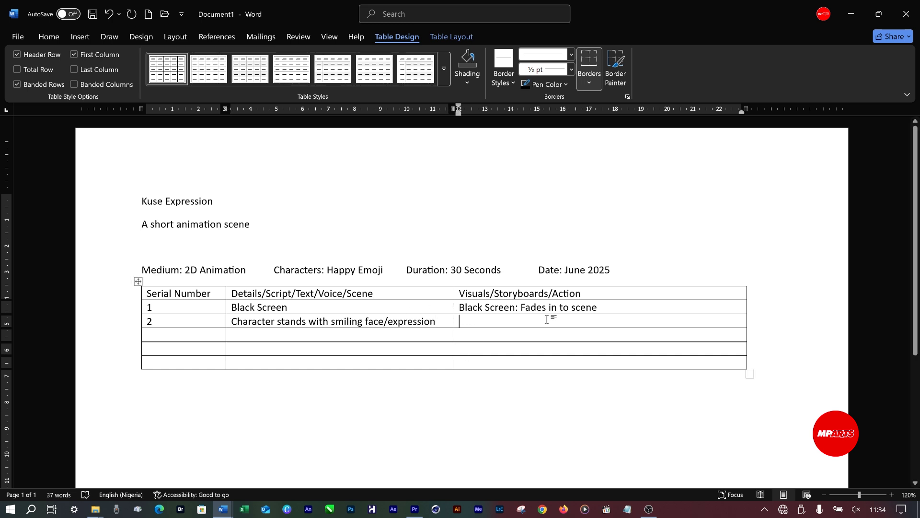
pyautogui.write('Emoji stand')
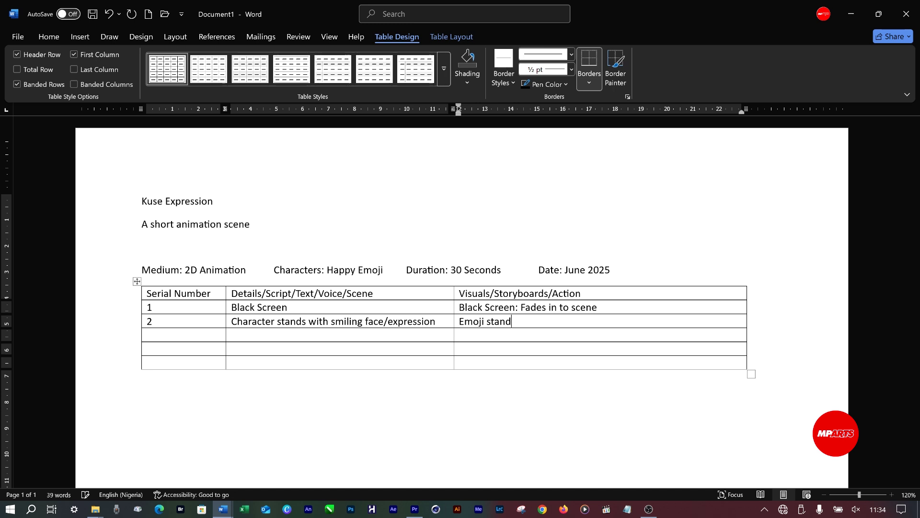
pyautogui.write('s with mild breathing')
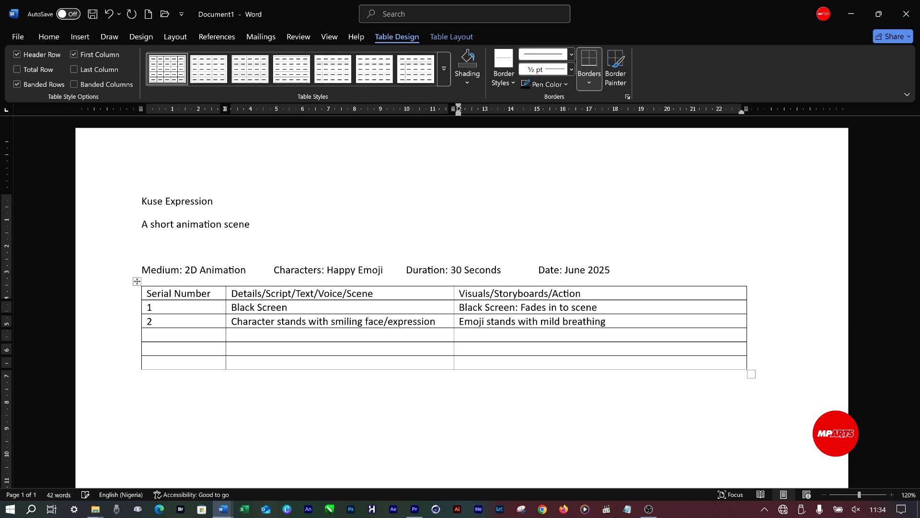
pyautogui.write(' in aaticipation o the')
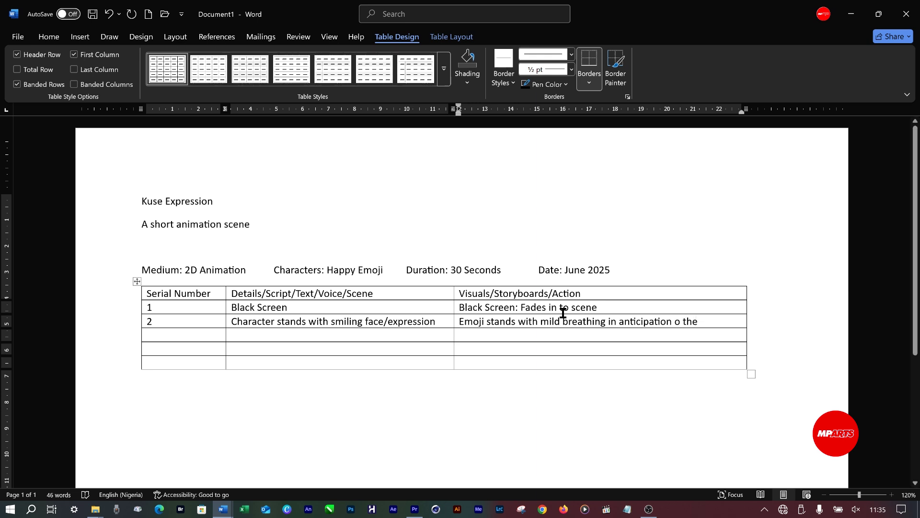
pyautogui.click(683, 321)
pyautogui.press('Left')
pyautogui.write('f')
pyautogui.click(726, 326)
pyautogui.write('nes')
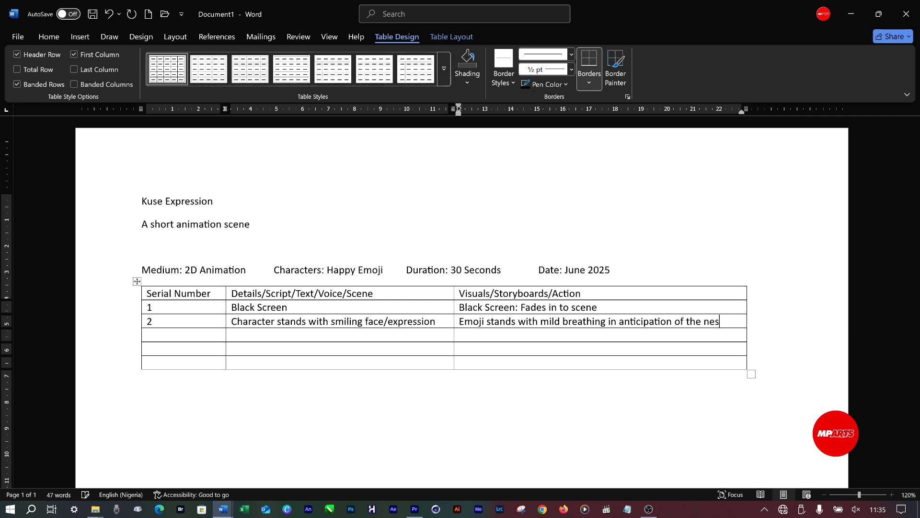
pyautogui.press('BackSpace')
pyautogui.write('xt action')
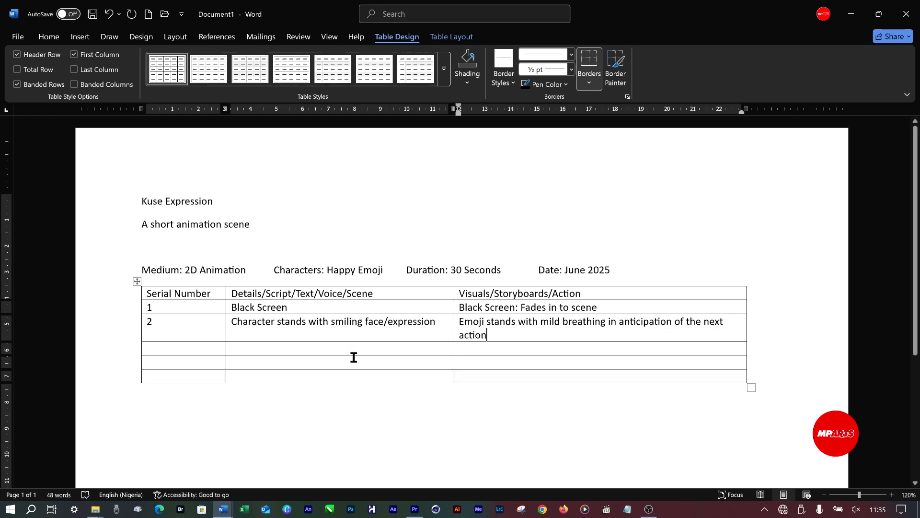
pyautogui.click(236, 353)
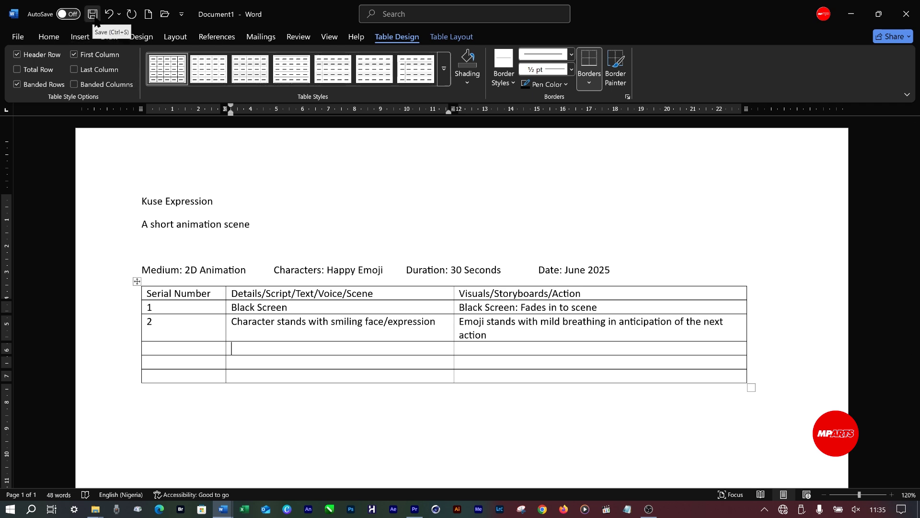
# Start saving the document as a new file and browse to LIMKOKWING > LECTURE > 2D ANIMATION > VIDEO-NOTES as its location
pyautogui.click(18, 37)
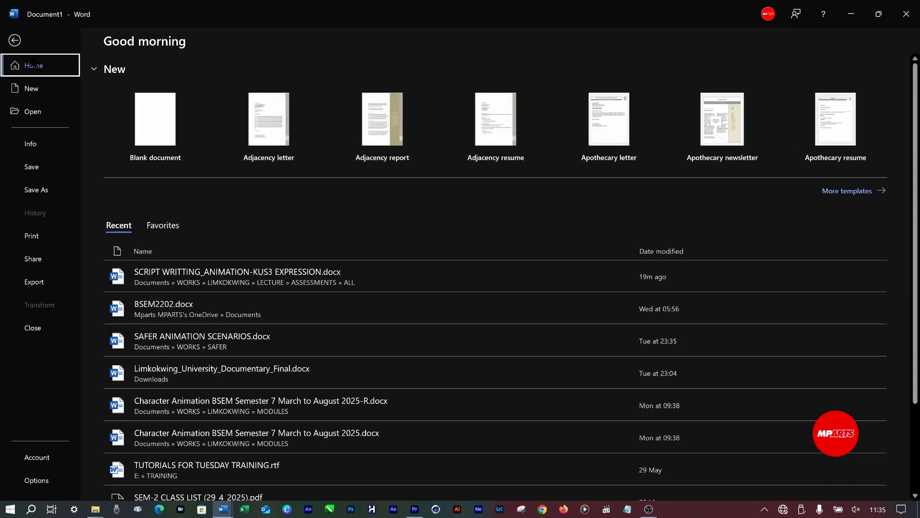
pyautogui.click(37, 175)
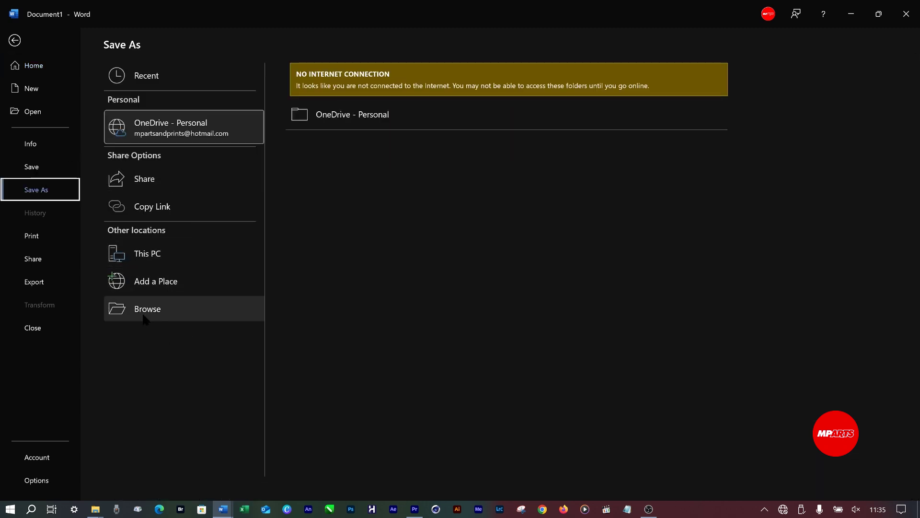
pyautogui.click(148, 311)
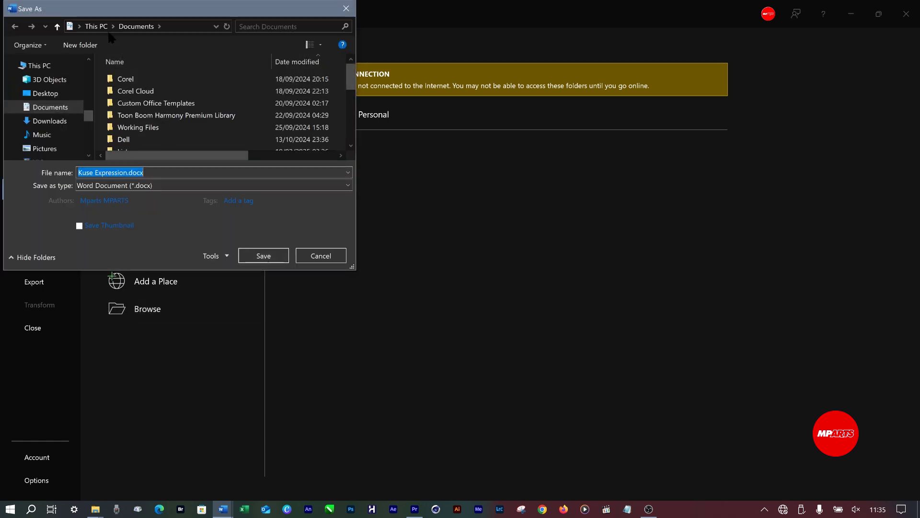
pyautogui.scroll(7, 57, 144)
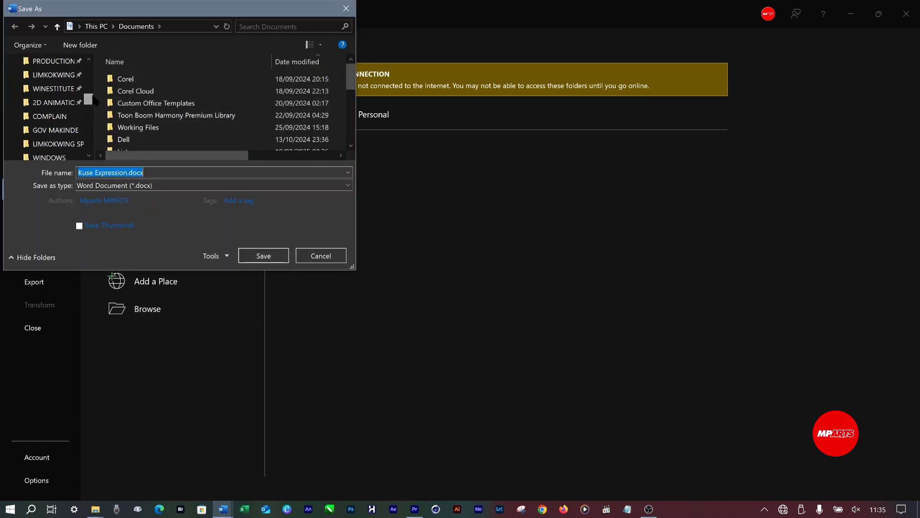
pyautogui.click(57, 158)
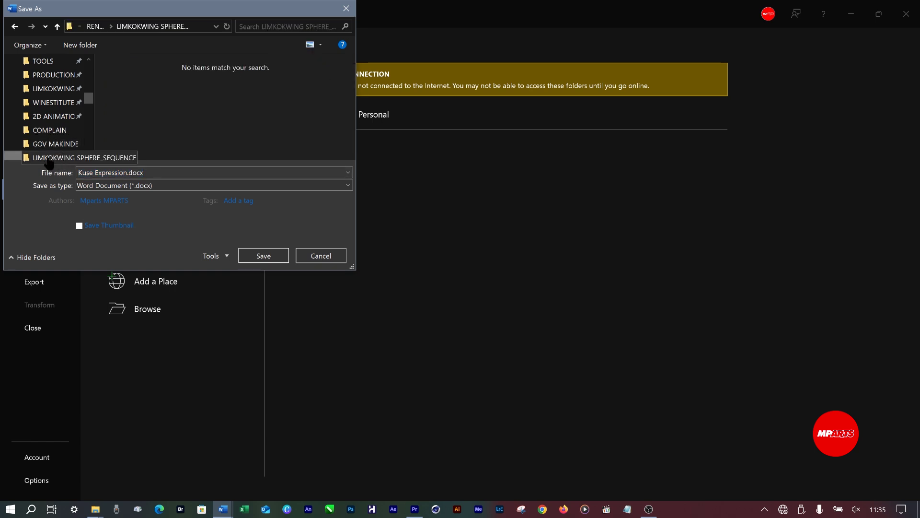
pyautogui.click(79, 89)
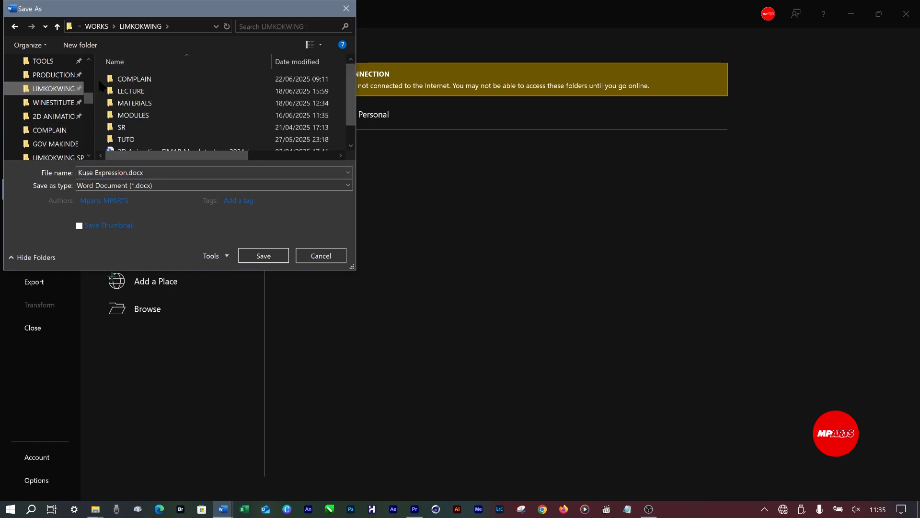
pyautogui.doubleClick(128, 91)
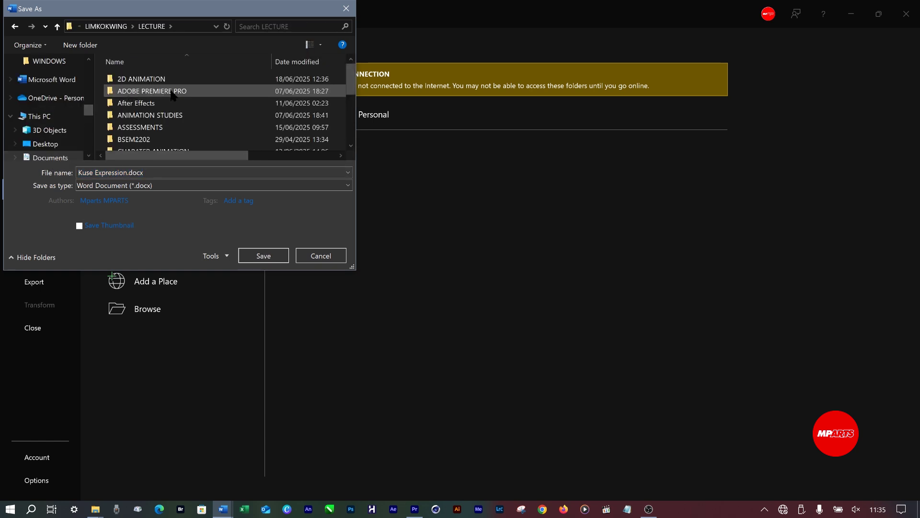
pyautogui.doubleClick(145, 81)
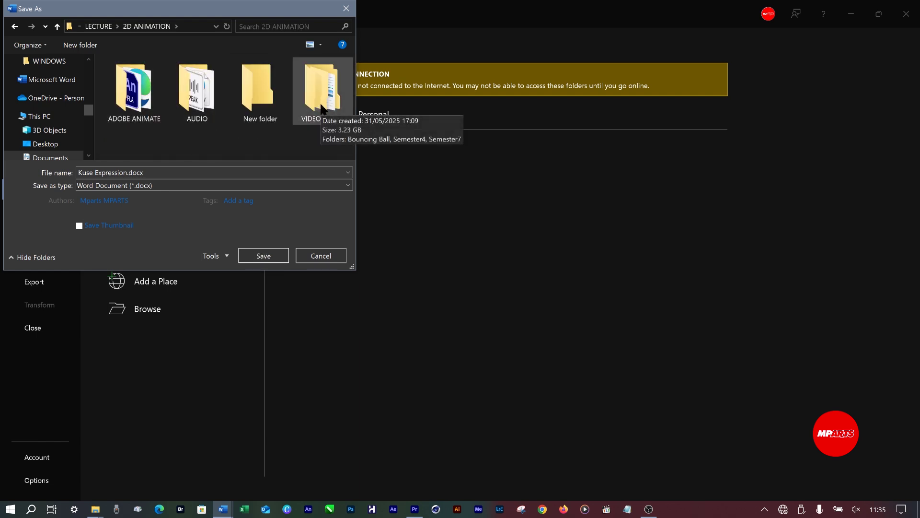
pyautogui.doubleClick(320, 108)
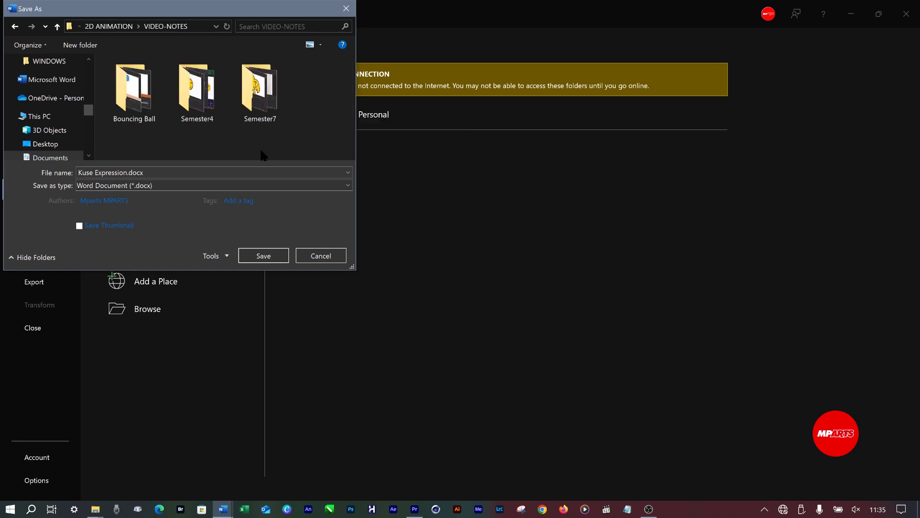
# Change the file name to "Kus3 Expression.docx" and save it as a Word document
pyautogui.click(91, 173)
pyautogui.click(93, 174)
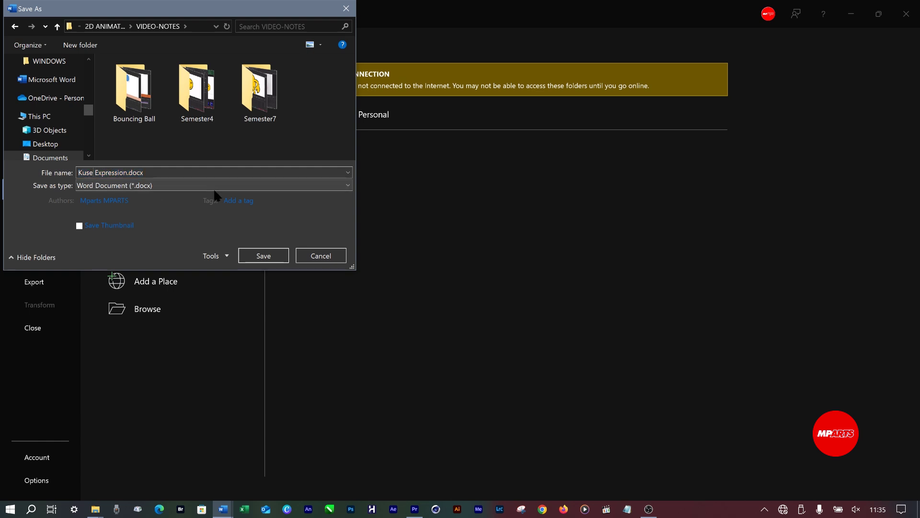
pyautogui.press('BackSpace')
pyautogui.write('3')
pyautogui.click(265, 257)
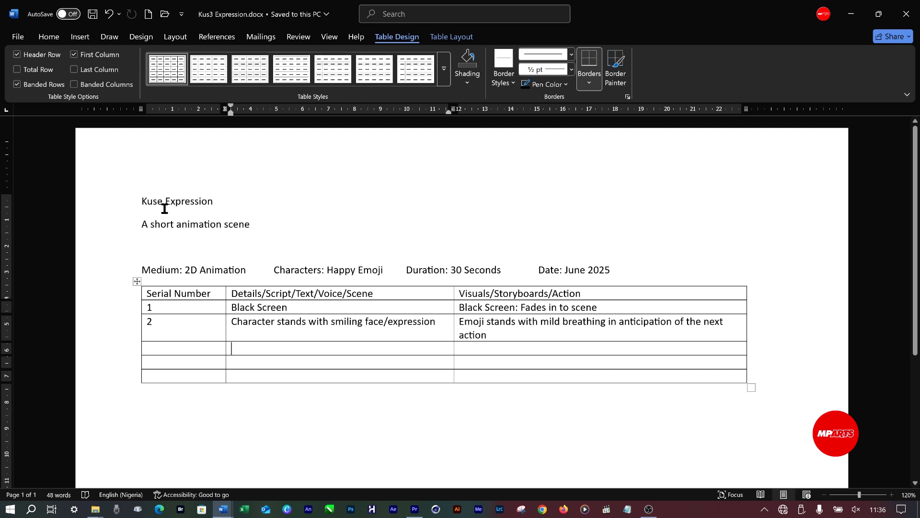
# Correct the document's title line to read "Kus3 Expression"
pyautogui.click(165, 204)
pyautogui.press('BackSpace')
pyautogui.write('3')
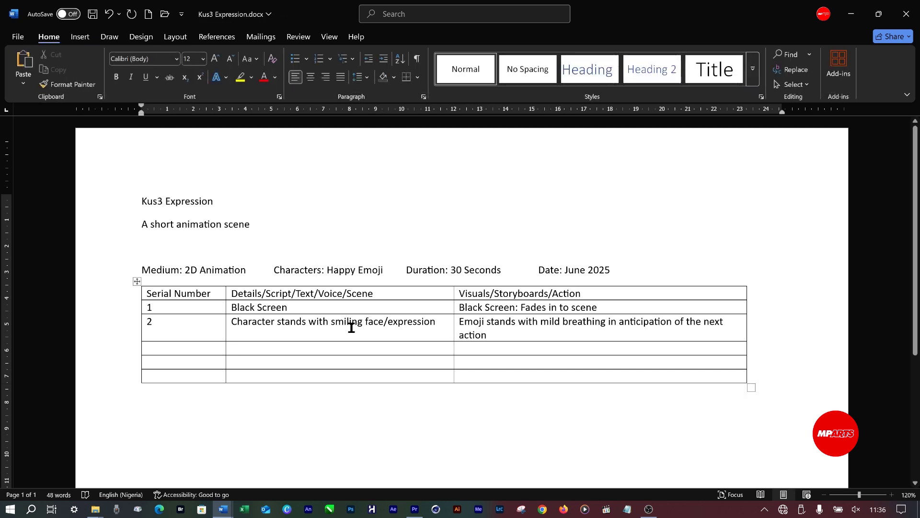
pyautogui.click(384, 322)
pyautogui.click(522, 335)
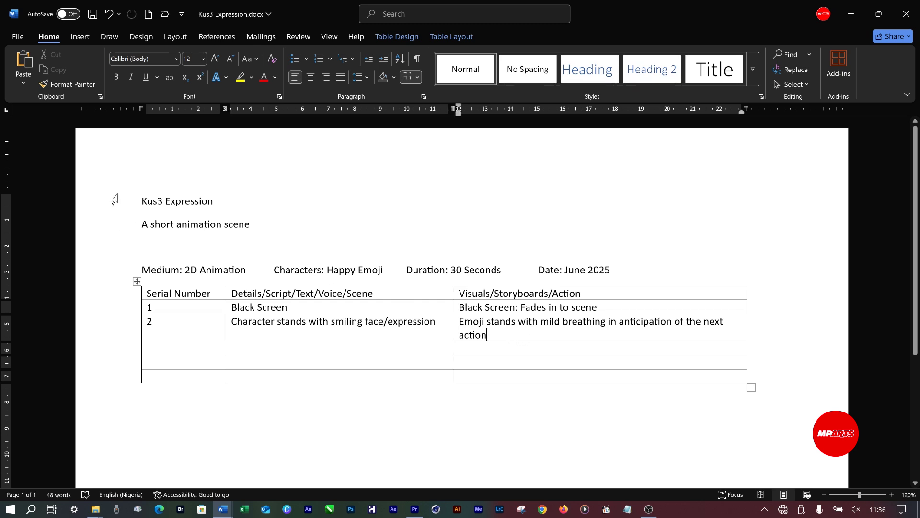
# Format the title line as bold at 24 pt and convert it to uppercase
pyautogui.click(114, 210)
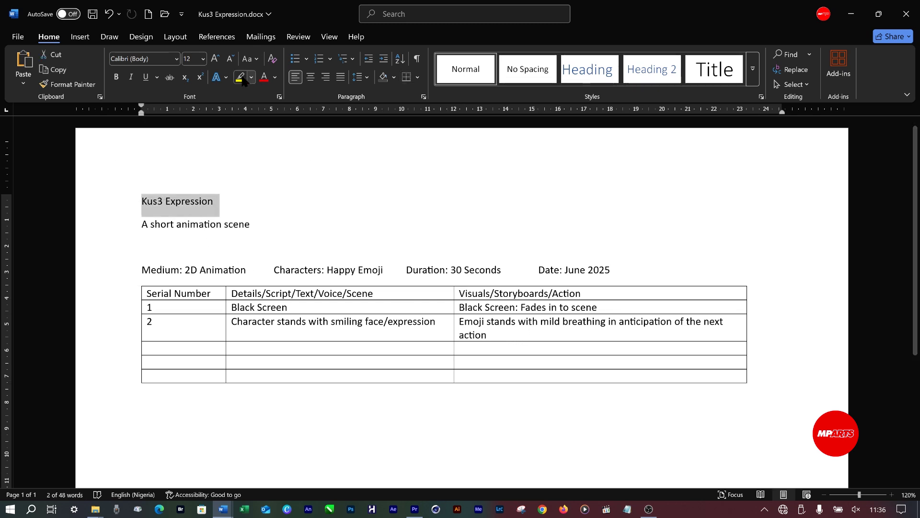
pyautogui.click(116, 76)
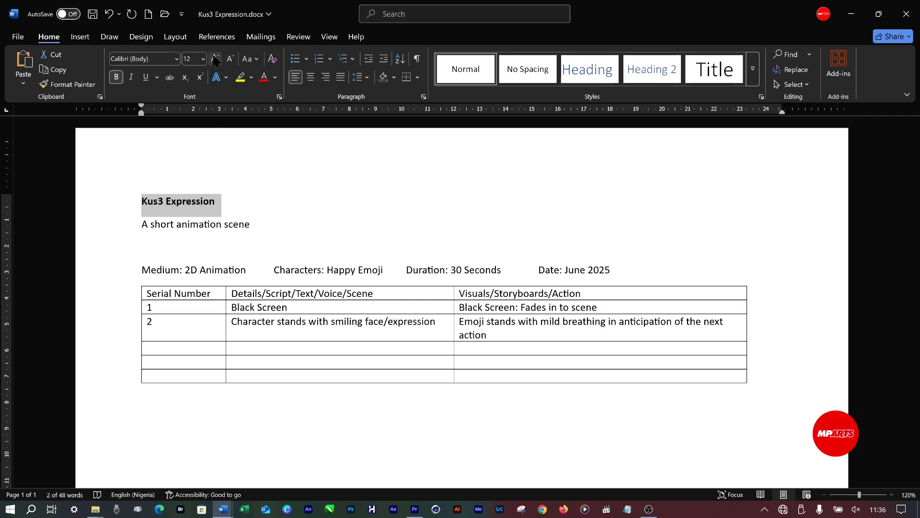
pyautogui.click(215, 60)
pyautogui.click(215, 60)
pyautogui.click(215, 60)
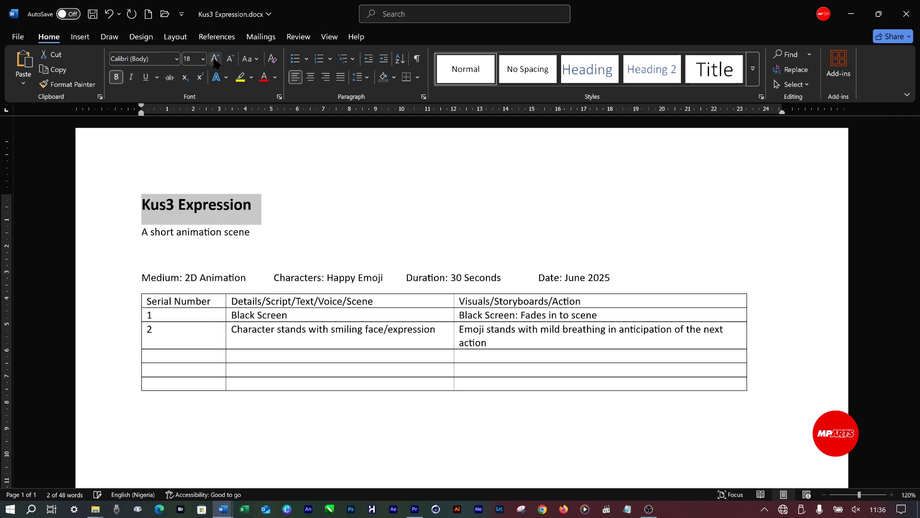
pyautogui.click(203, 59)
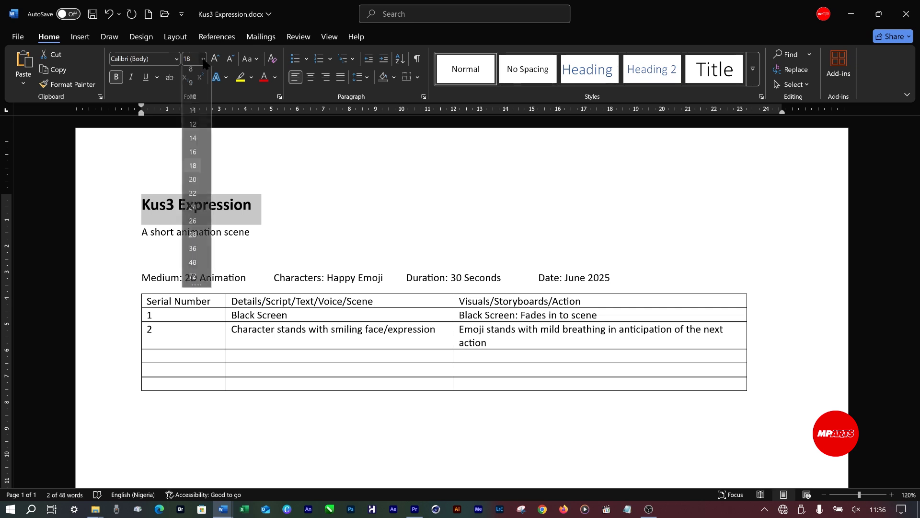
pyautogui.click(193, 212)
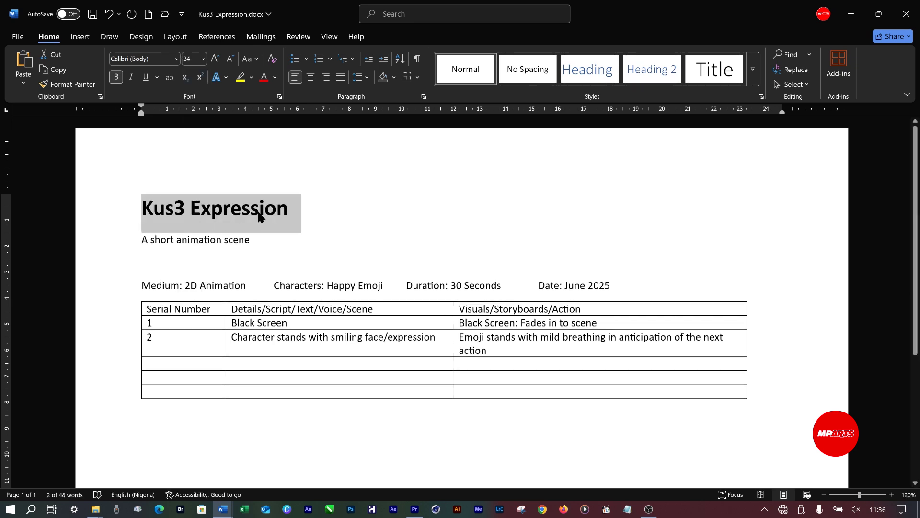
pyautogui.click(247, 60)
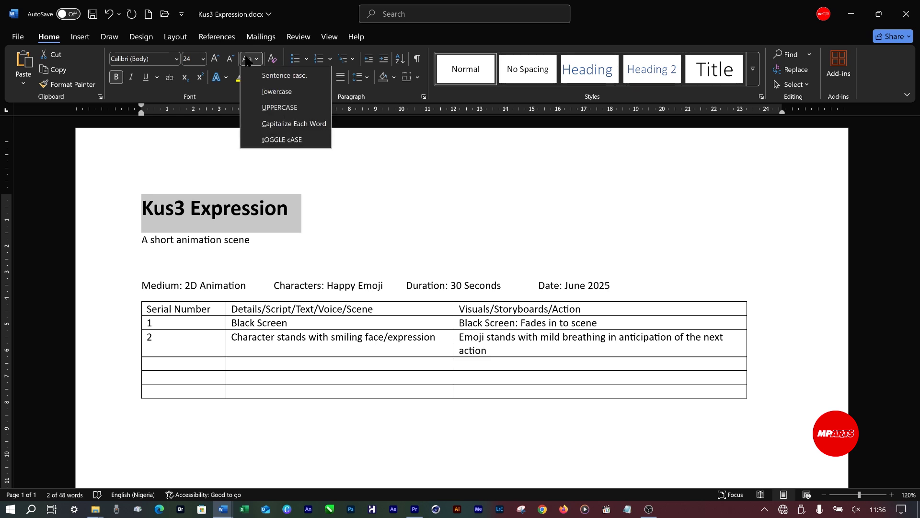
pyautogui.click(288, 108)
# Make the subtitle "A short animation scene" bold and save the document
pyautogui.click(120, 245)
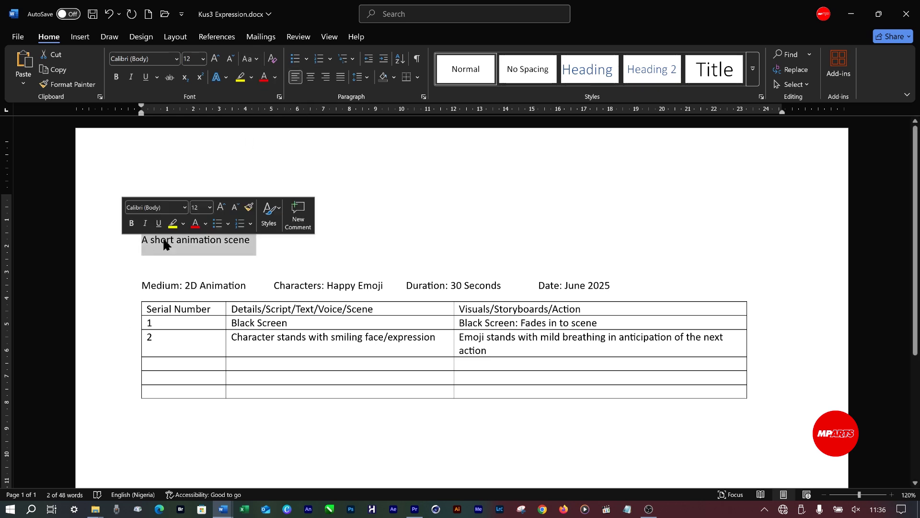
pyautogui.click(116, 77)
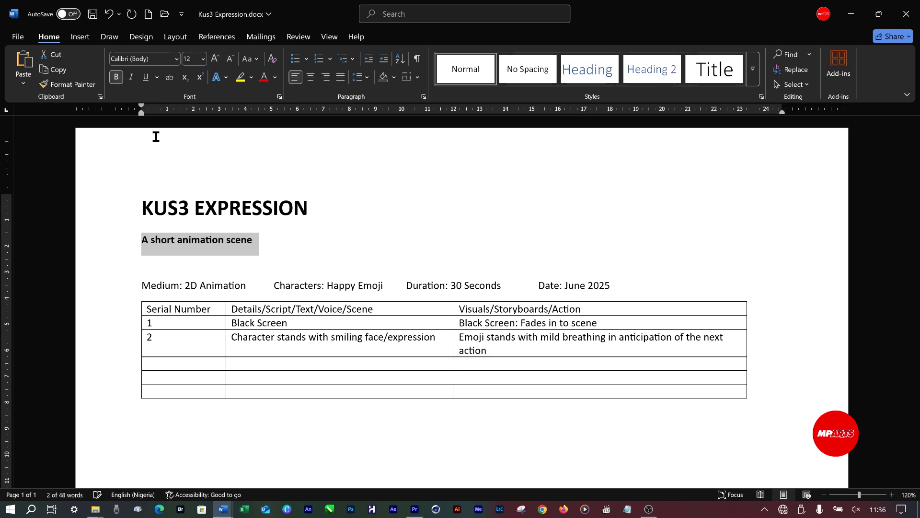
pyautogui.click(212, 283)
pyautogui.click(141, 270)
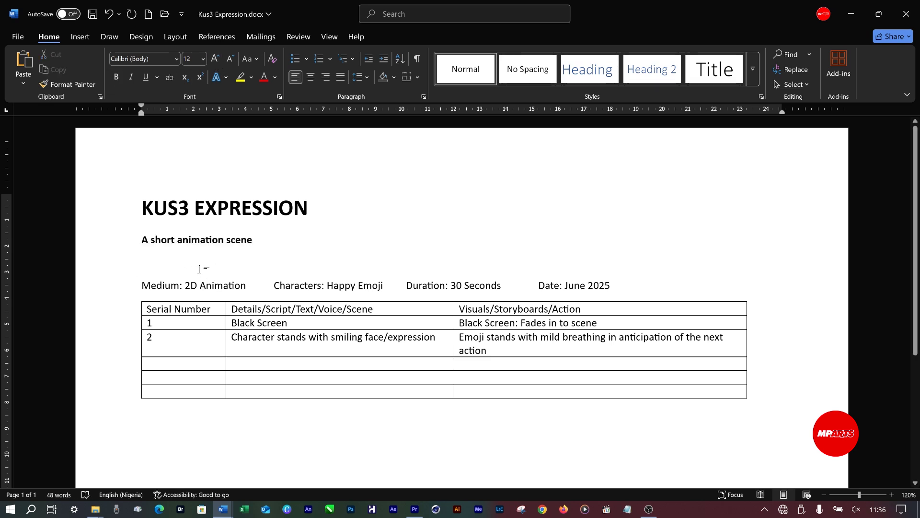
pyautogui.click(168, 215)
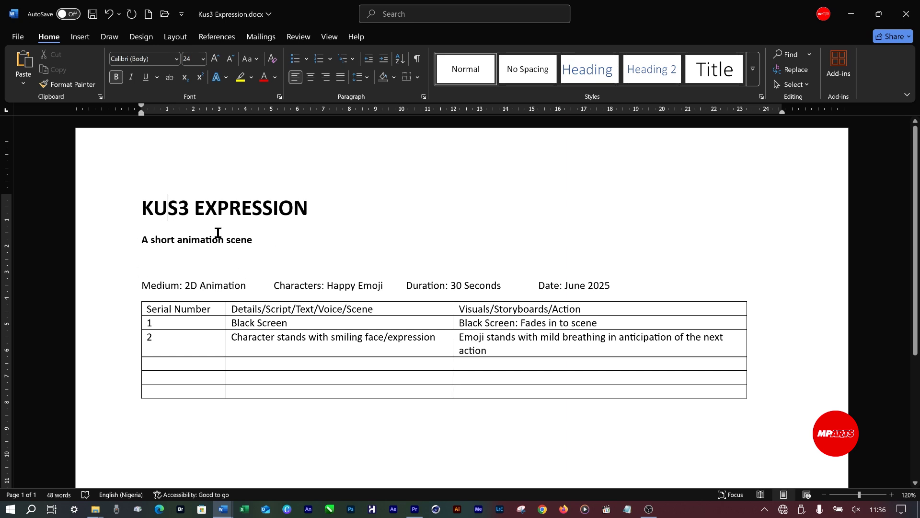
pyautogui.hotkey('ctrl', 's')
pyautogui.hotkey('ctrl', 'a')
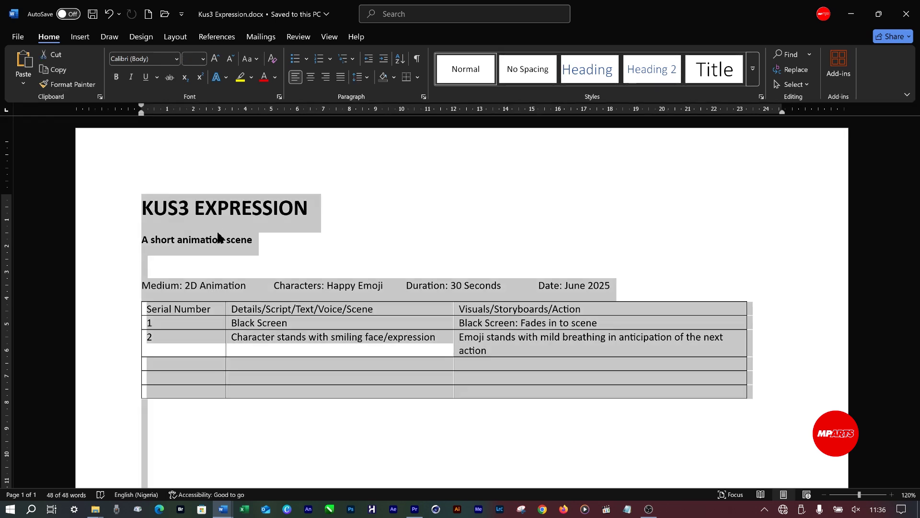
pyautogui.click(229, 221)
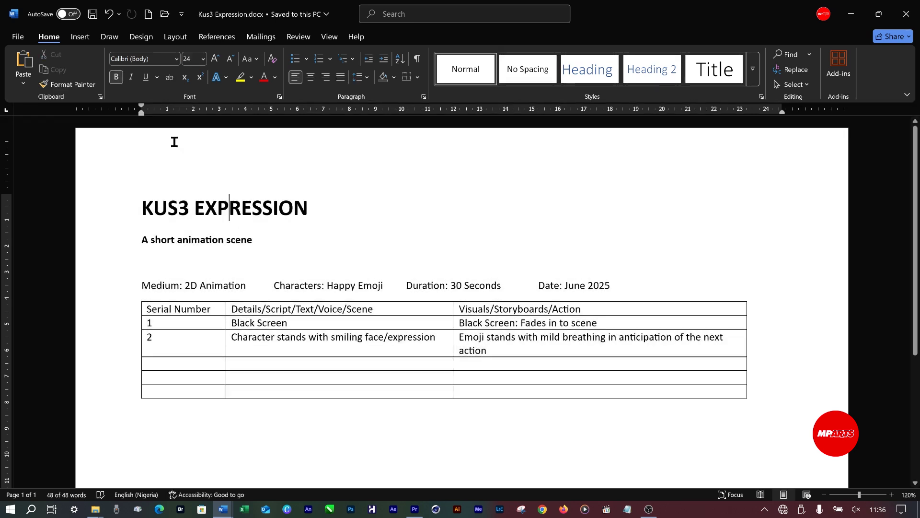
pyautogui.click(21, 41)
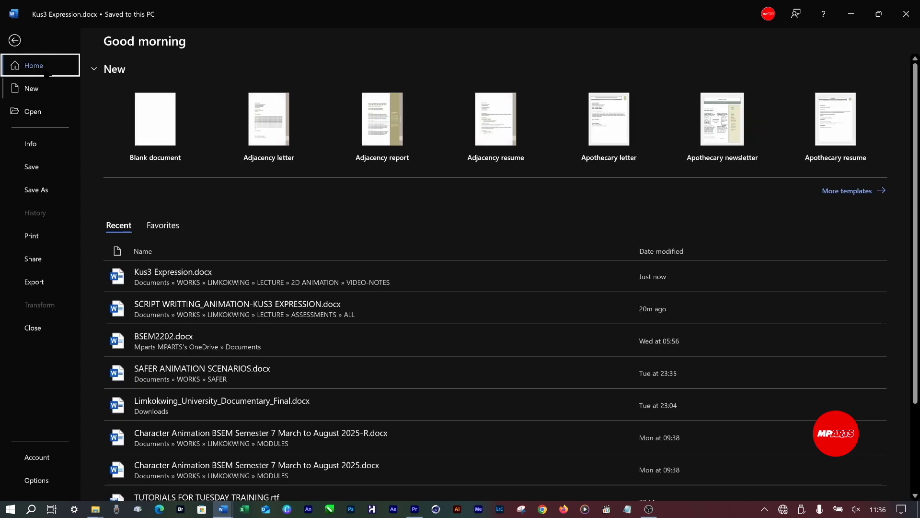
pyautogui.click(14, 41)
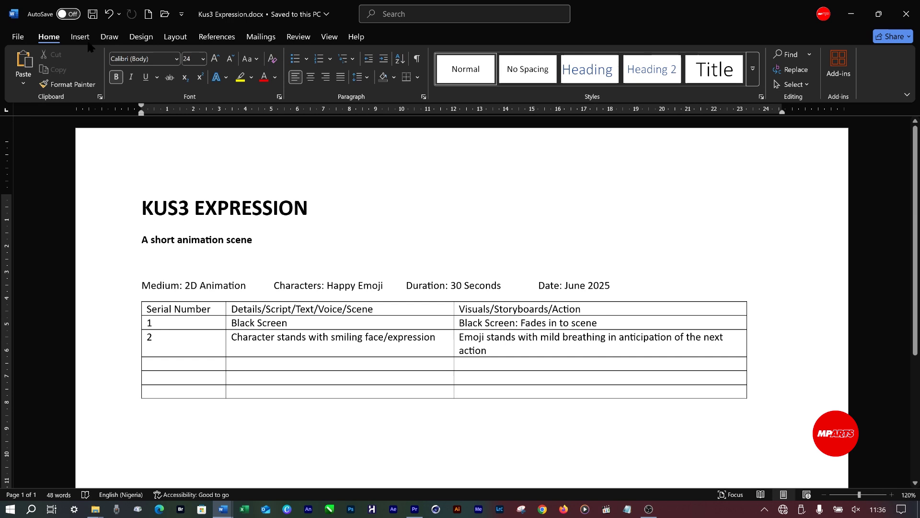
# Set the paragraph spacing after to 0 pt for the entire document
pyautogui.click(264, 227)
pyautogui.click(263, 227)
pyautogui.hotkey('ctrl', 'a')
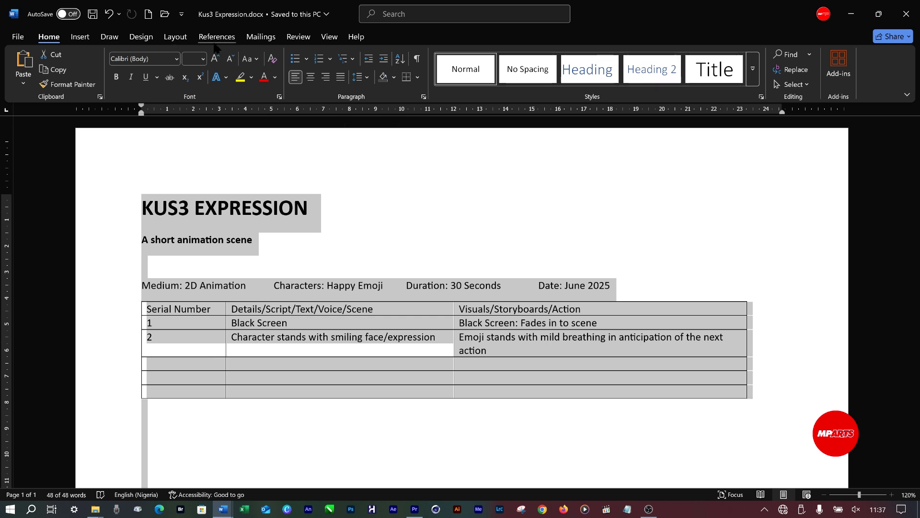
pyautogui.click(178, 41)
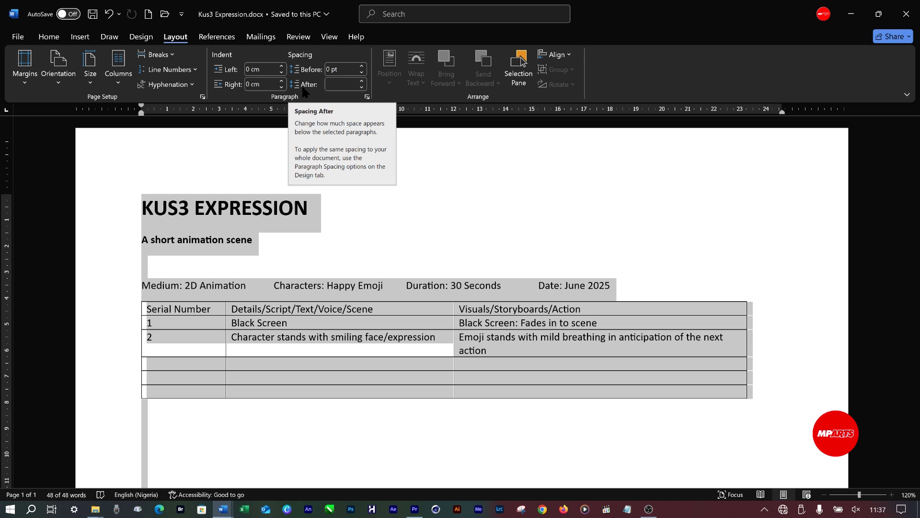
pyautogui.click(333, 85)
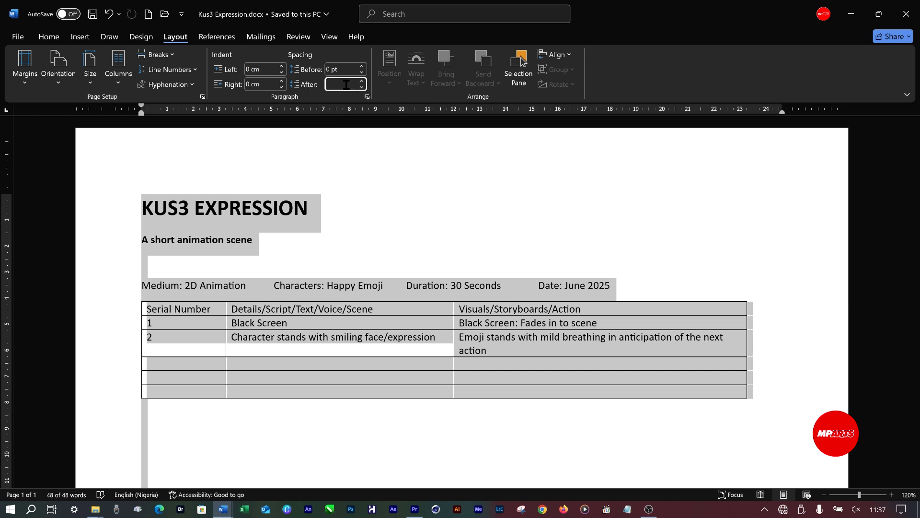
pyautogui.press('Return')
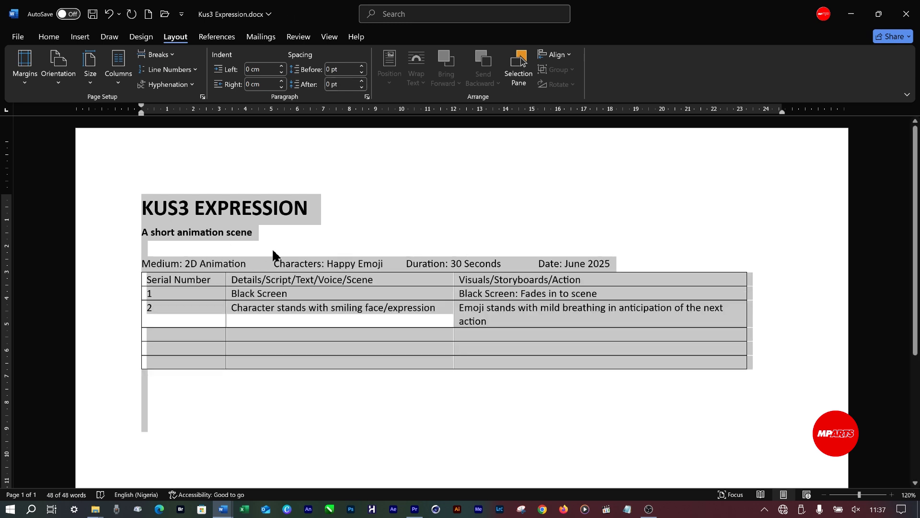
# Select the subtitle line "A short animation scene"
pyautogui.click(259, 234)
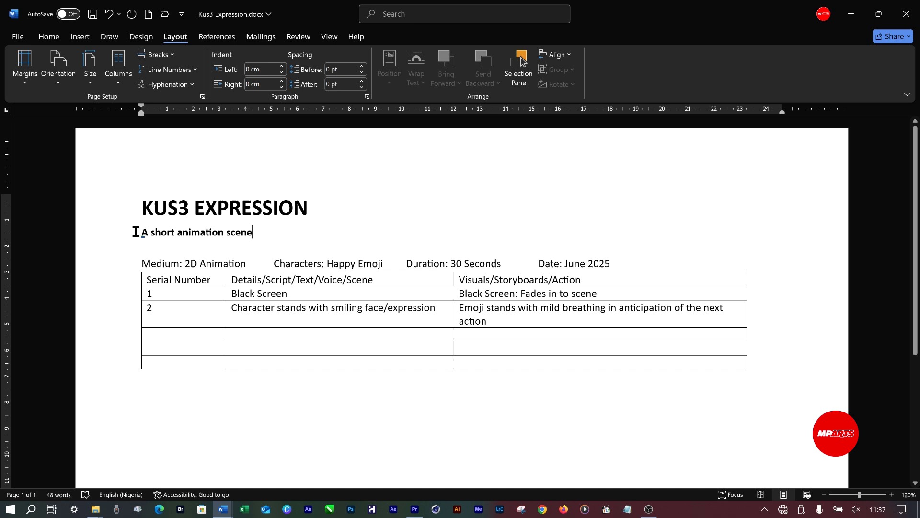
pyautogui.click(121, 239)
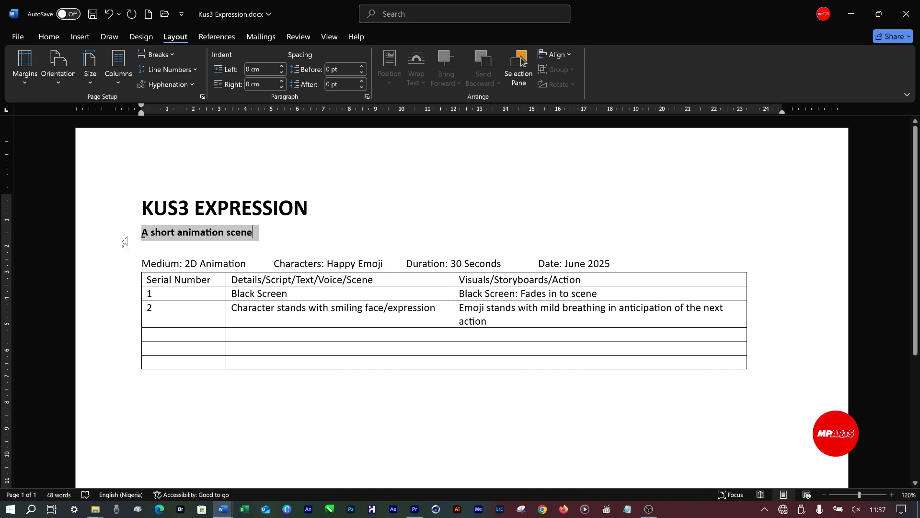
pyautogui.click(52, 39)
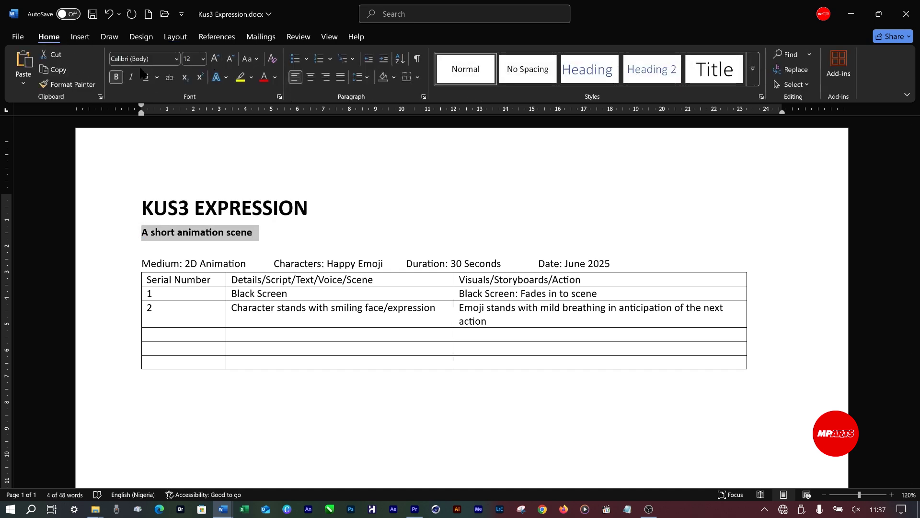
pyautogui.click(82, 38)
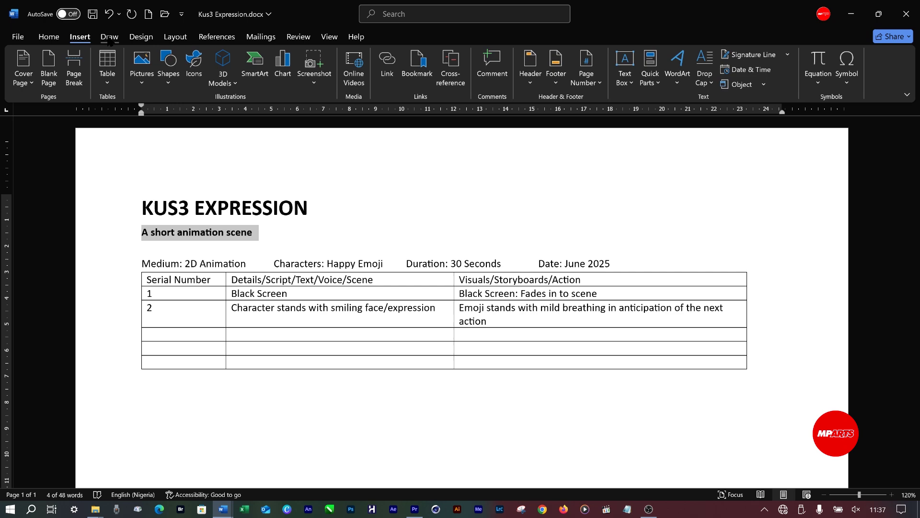
pyautogui.click(109, 37)
pyautogui.click(175, 37)
pyautogui.click(217, 38)
pyautogui.click(260, 38)
pyautogui.click(298, 37)
pyautogui.click(329, 38)
pyautogui.click(356, 37)
pyautogui.click(80, 37)
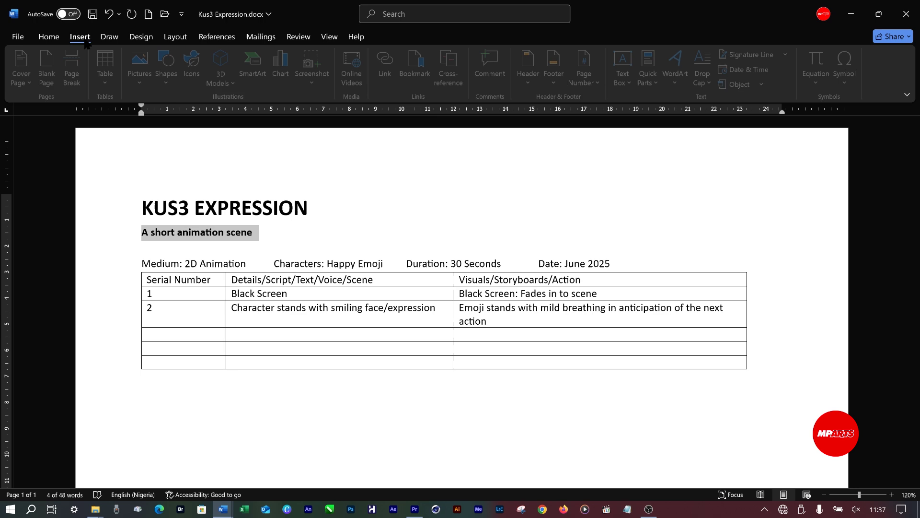
pyautogui.click(49, 38)
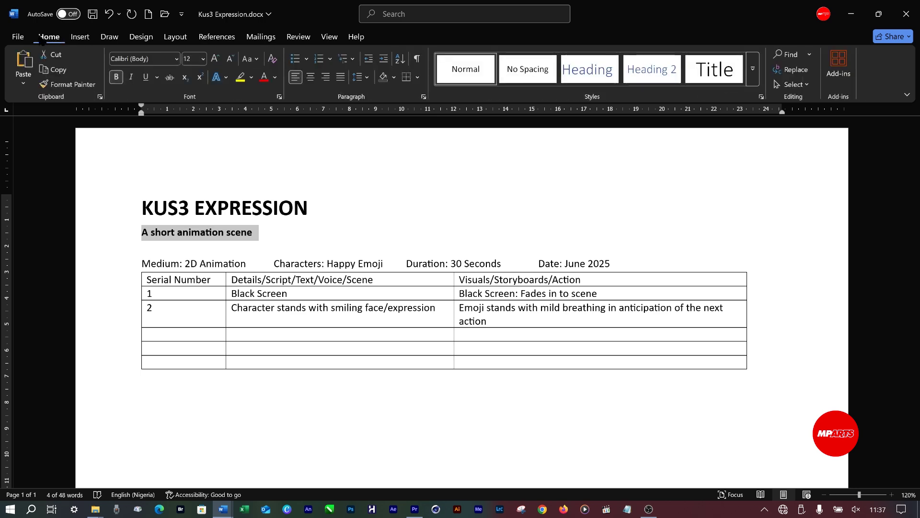
pyautogui.click(18, 37)
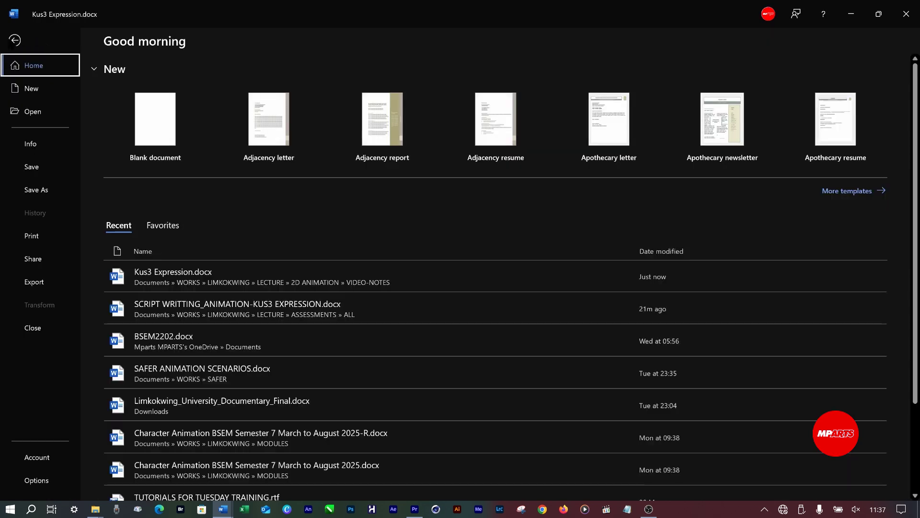
pyautogui.click(15, 40)
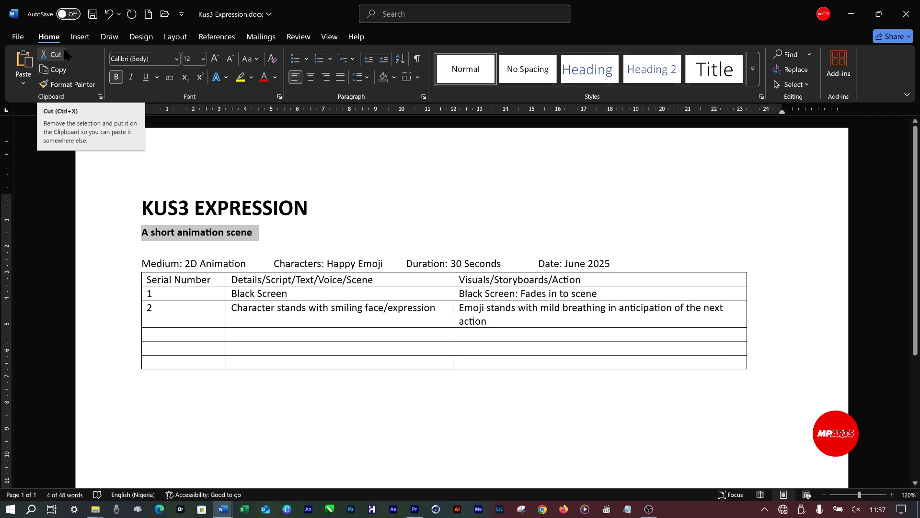
# Set the font size of the selected subtitle to 16 pt
pyautogui.click(215, 60)
pyautogui.click(215, 59)
pyautogui.click(215, 59)
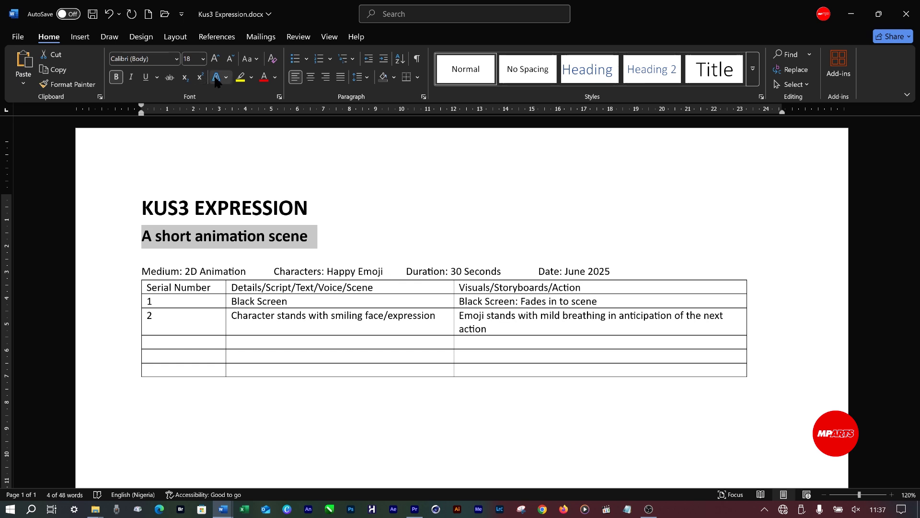
pyautogui.click(224, 60)
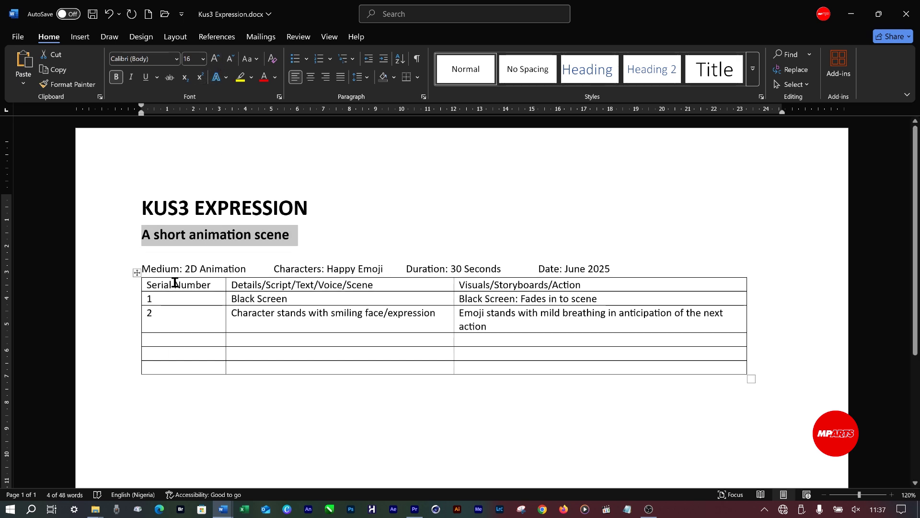
# Make the labels "Medium:", "Characters:", "Duration:" and "Date:" bold in the details line above the table
pyautogui.click(199, 268)
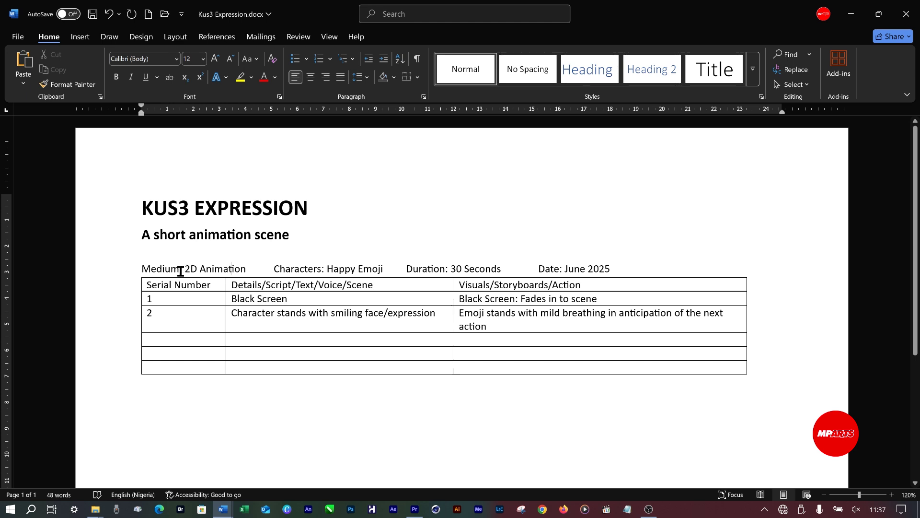
pyautogui.moveTo(185, 269); pyautogui.dragTo(154, 270)
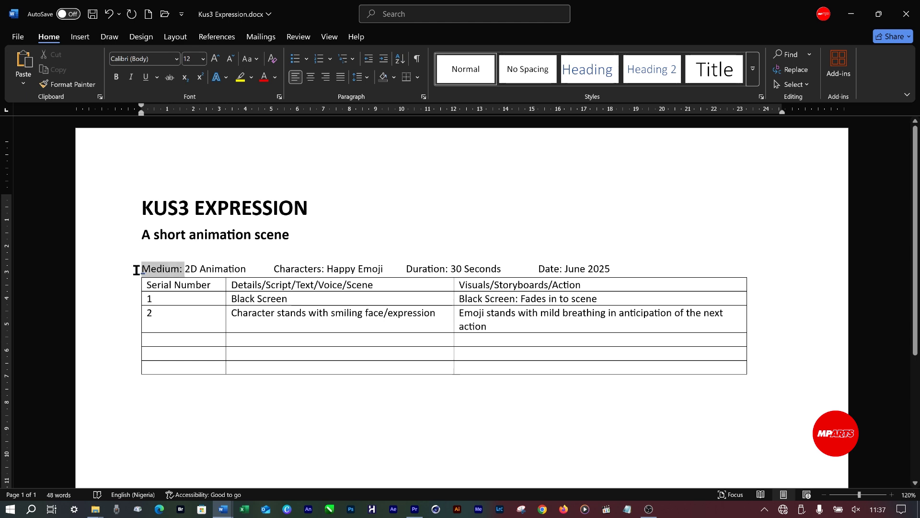
pyautogui.hotkey('ctrl', 'b')
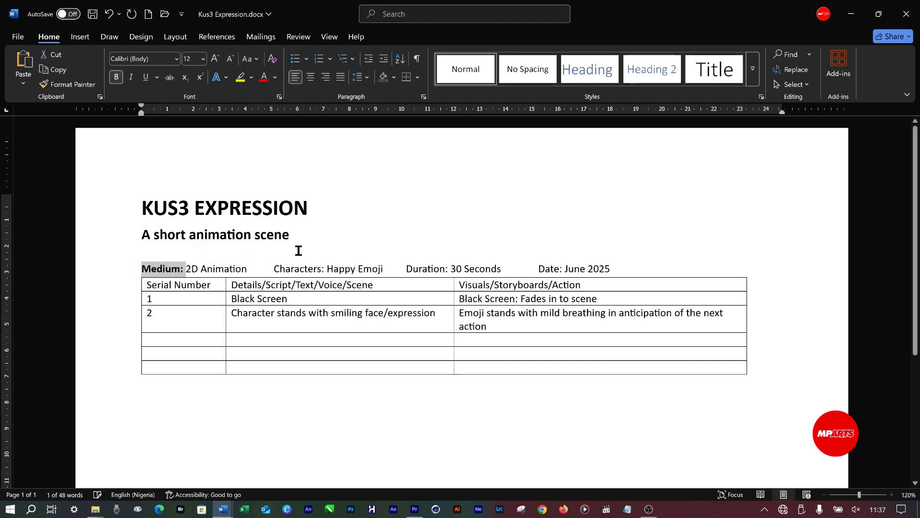
pyautogui.moveTo(326, 269); pyautogui.dragTo(274, 269)
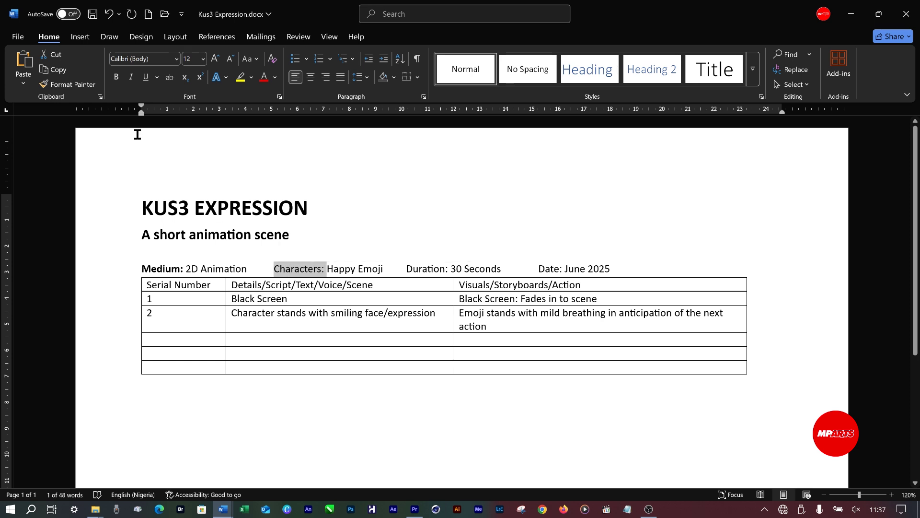
pyautogui.hotkey('ctrl', 'b')
pyautogui.moveTo(446, 267); pyautogui.dragTo(388, 268)
pyautogui.moveTo(450, 270); pyautogui.dragTo(421, 270)
pyautogui.hotkey('ctrl', 'b')
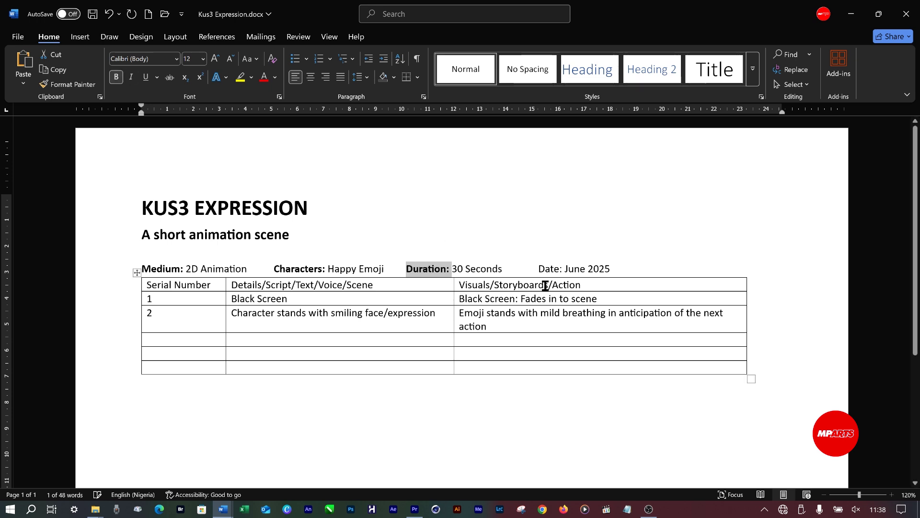
pyautogui.moveTo(562, 269); pyautogui.dragTo(535, 269)
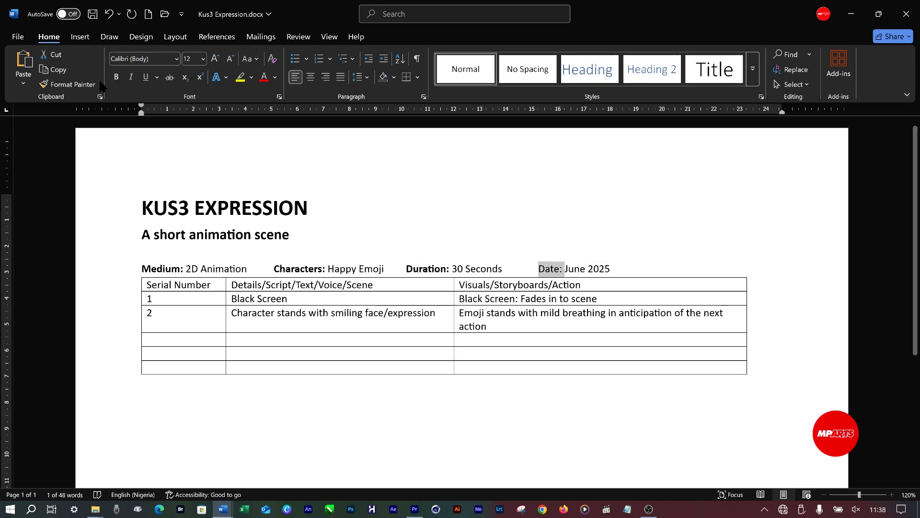
pyautogui.click(117, 76)
pyautogui.click(582, 284)
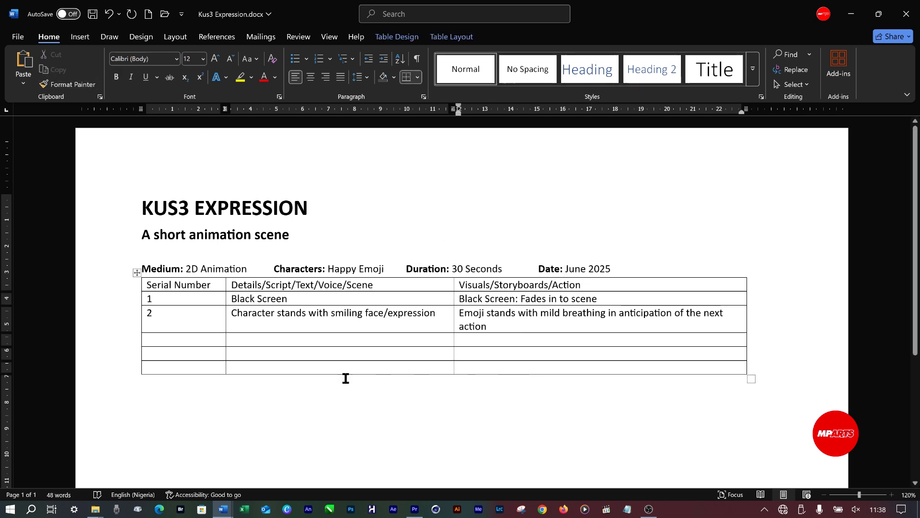
# Insert a blank line between the project details line and the table
pyautogui.click(655, 268)
pyautogui.click(619, 268)
pyautogui.press('Return')
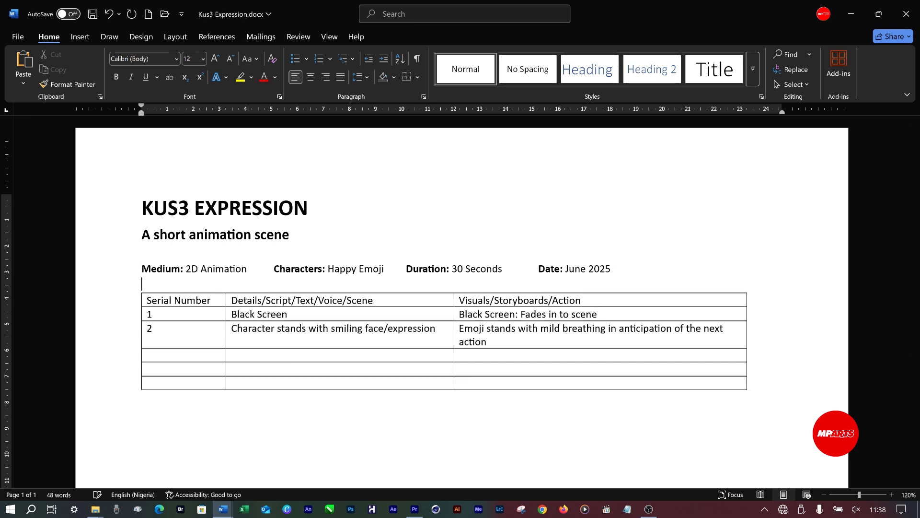
# Make the text of the table's header row bold
pyautogui.click(196, 301)
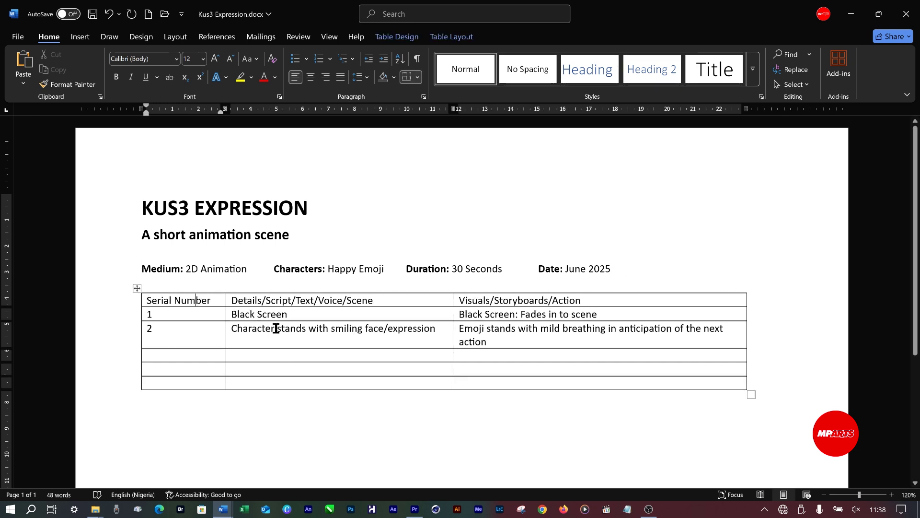
pyautogui.click(151, 299)
pyautogui.click(153, 300)
pyautogui.click(119, 306)
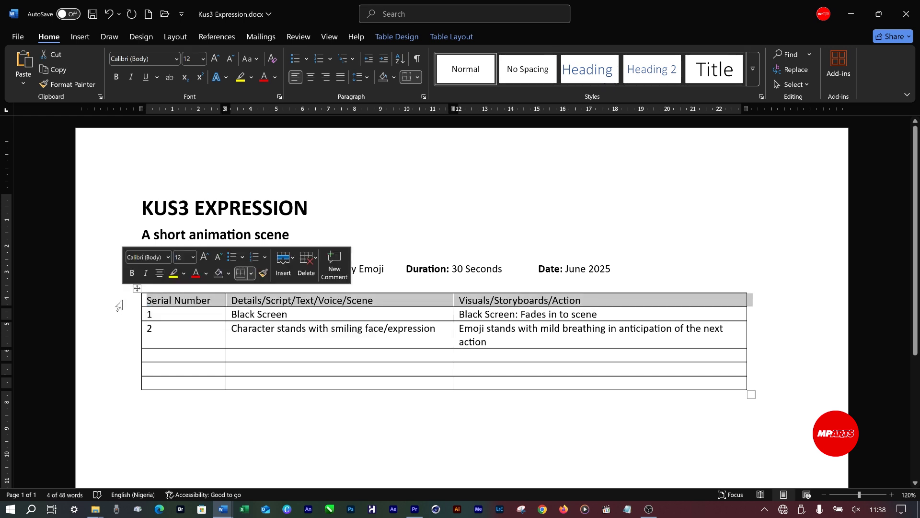
pyautogui.click(119, 76)
pyautogui.click(265, 330)
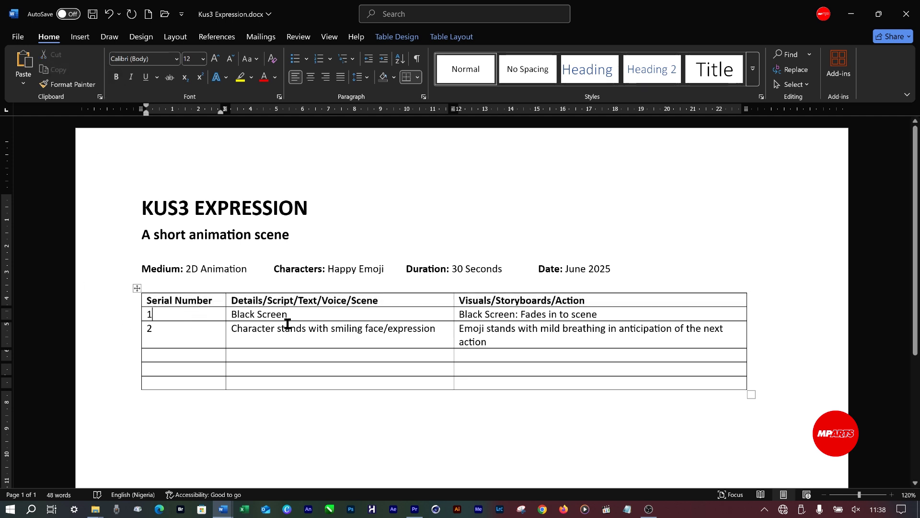
# Shade the table's header row light gray and save the document
pyautogui.click(162, 314)
pyautogui.click(112, 303)
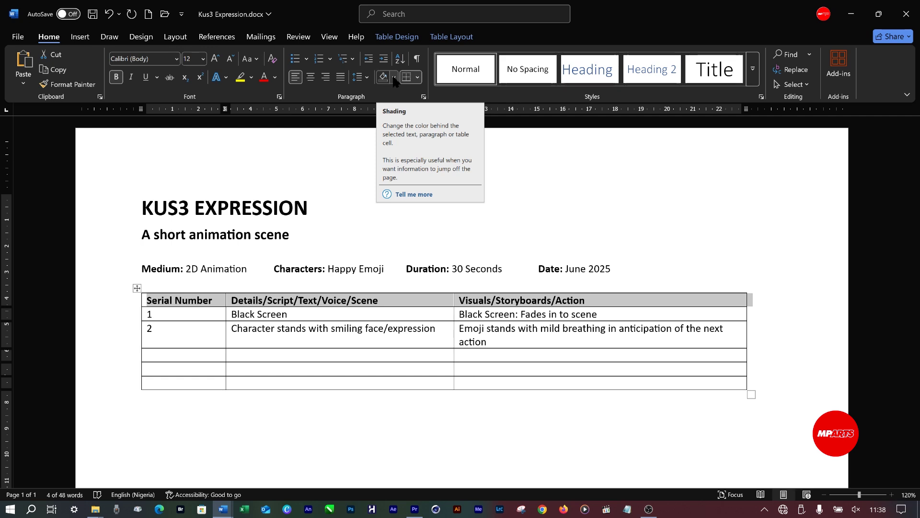
pyautogui.click(393, 78)
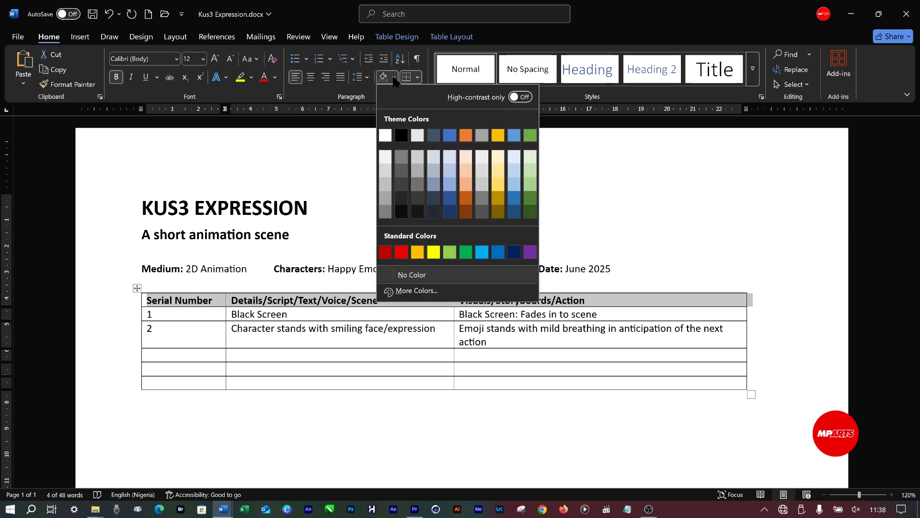
pyautogui.click(386, 172)
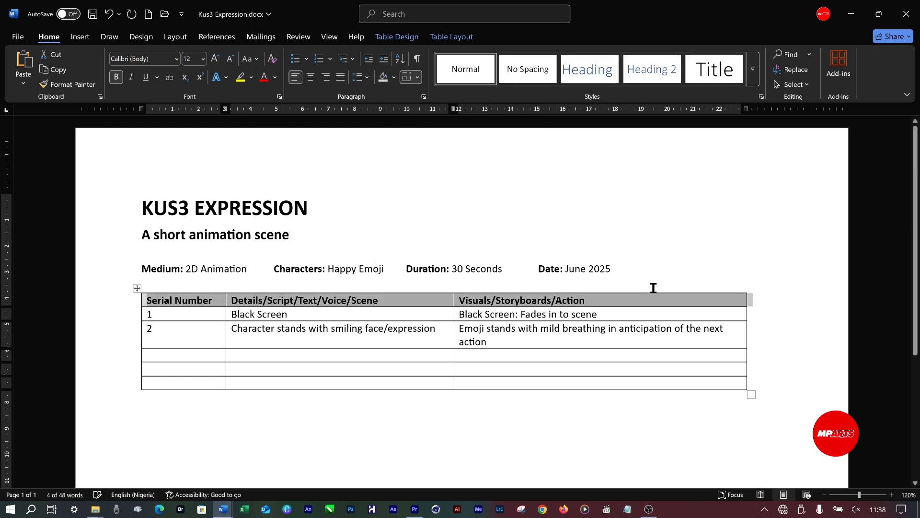
pyautogui.click(662, 382)
pyautogui.click(453, 407)
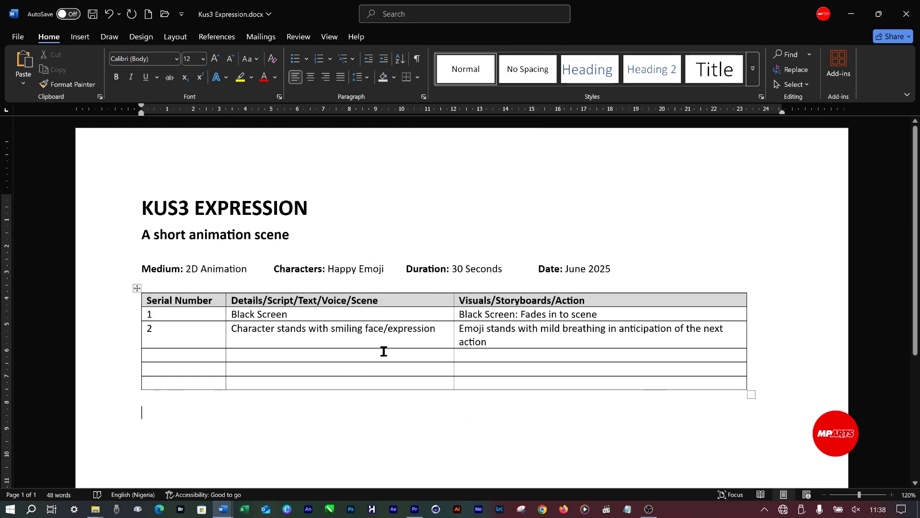
pyautogui.hotkey('ctrl', 's')
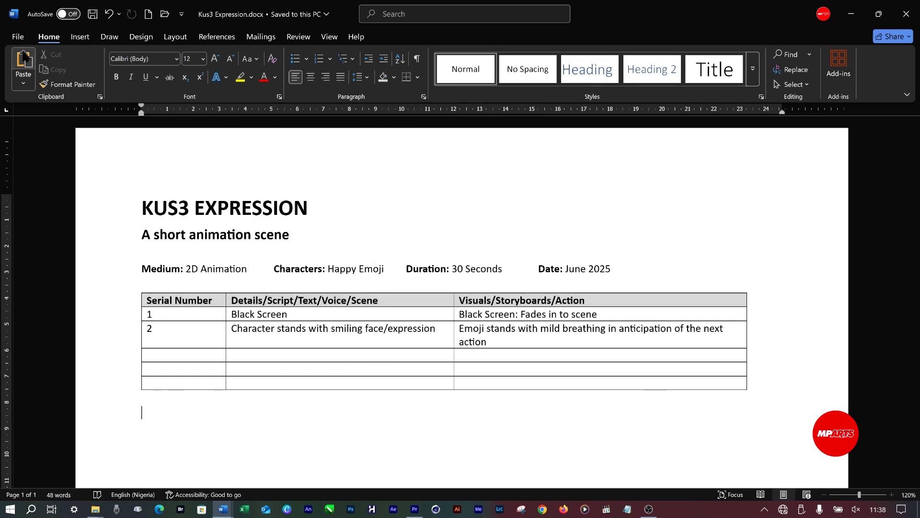
pyautogui.click(18, 36)
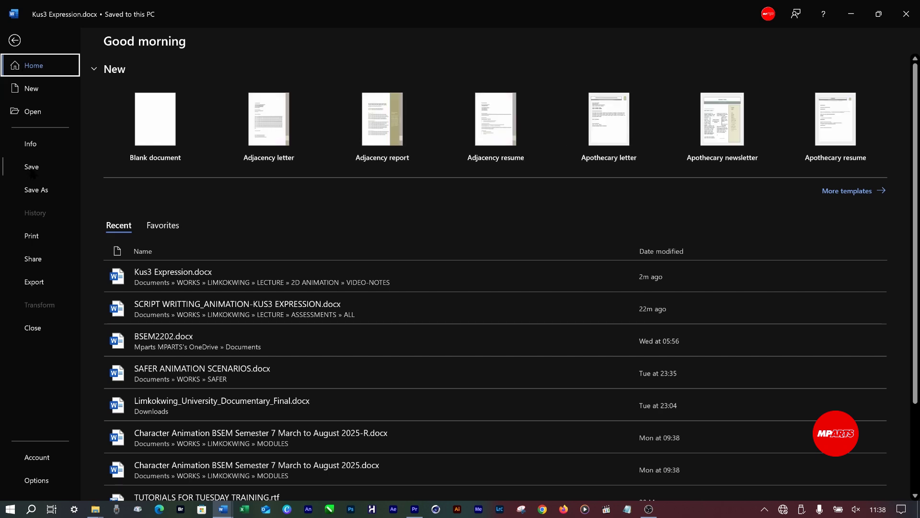
pyautogui.press('Escape')
pyautogui.click(576, 347)
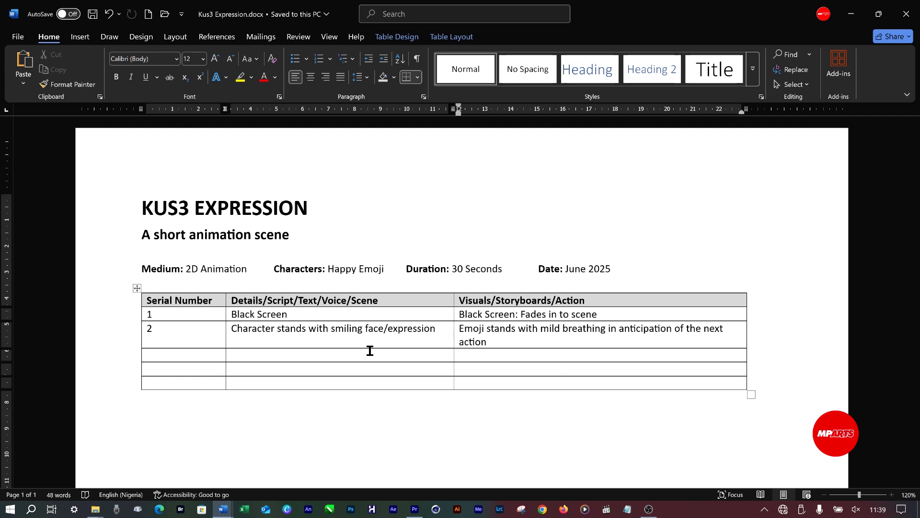
# Number the table's next row 3 and enter its details as: Emoji says “How you body” and pause
pyautogui.click(169, 357)
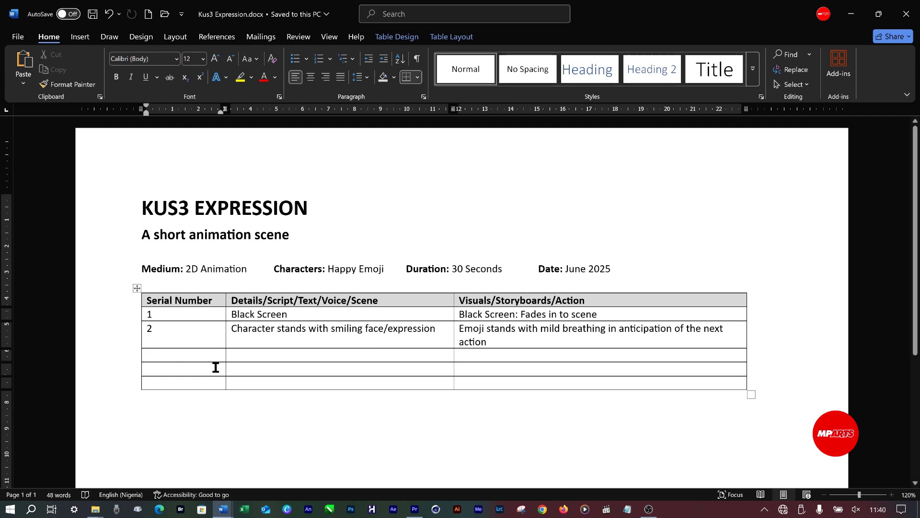
pyautogui.write('3')
pyautogui.press('Tab')
pyautogui.write('emoji ')
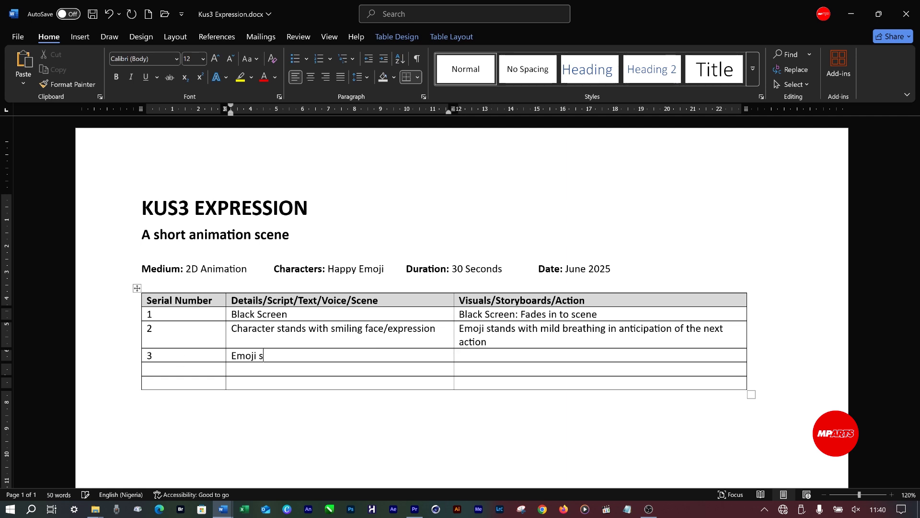
pyautogui.write('says How you')
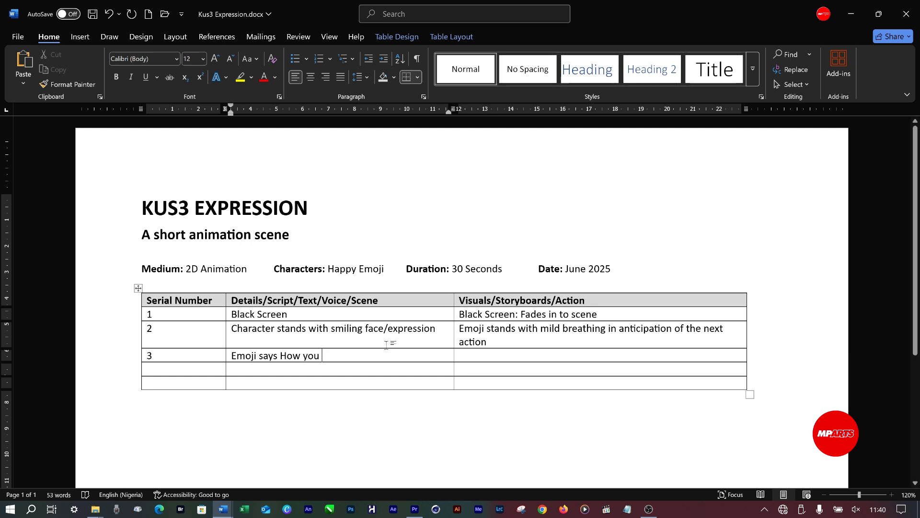
pyautogui.write('Bboy')
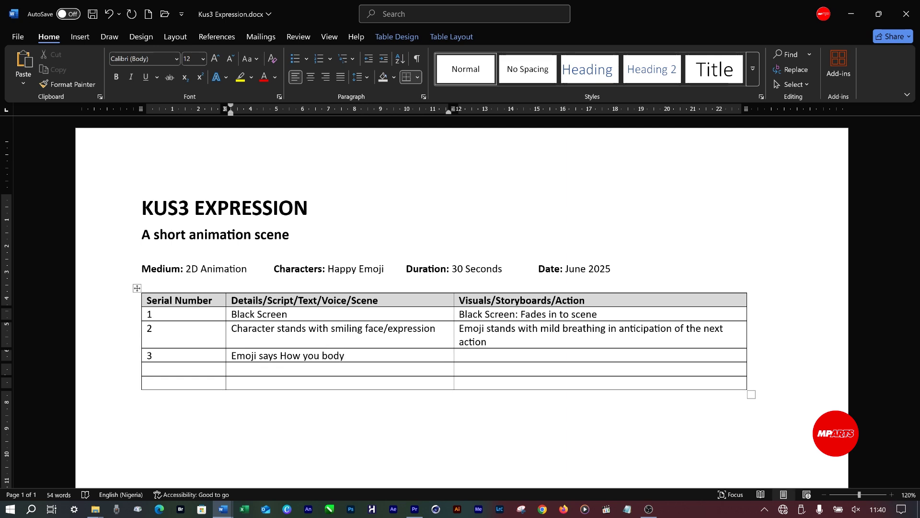
pyautogui.write('"')
pyautogui.click(280, 355)
pyautogui.write('"')
pyautogui.press('End')
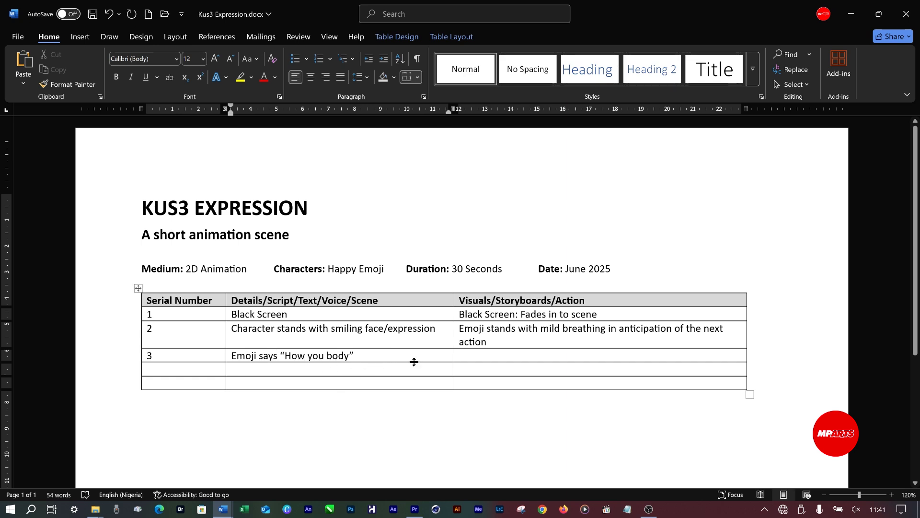
pyautogui.write('and passe')
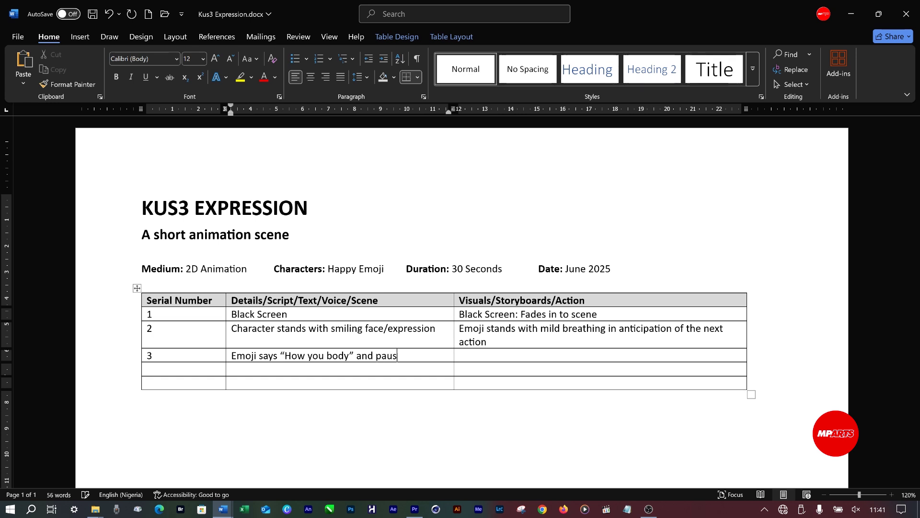
# Describe row 3's visuals: Emoji blinks, raises one hand and waves to the camera, and at the line's end drops its hands and takes a bluffing pose
pyautogui.click(517, 355)
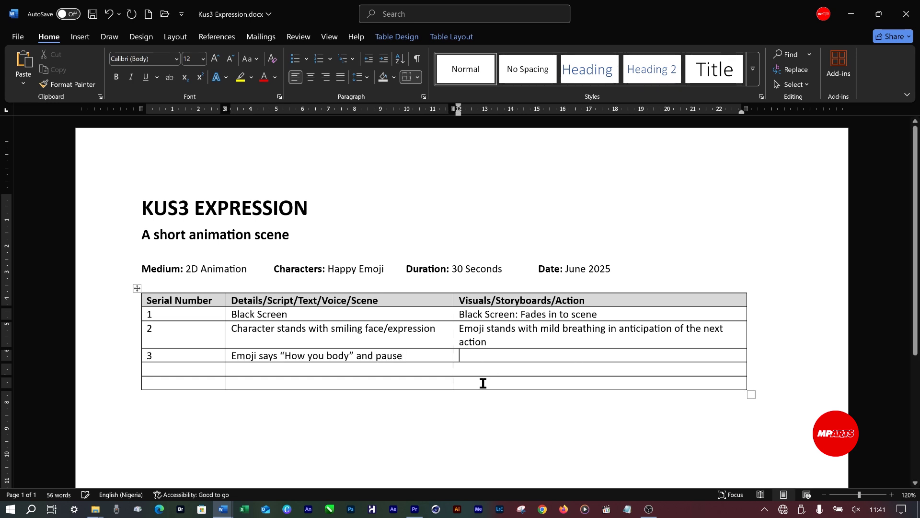
pyautogui.write('Emoji blinks, raise one of its hands and waves to the camera. At the end of the line, Emoji drops its hands and takes a bluffing pose.')
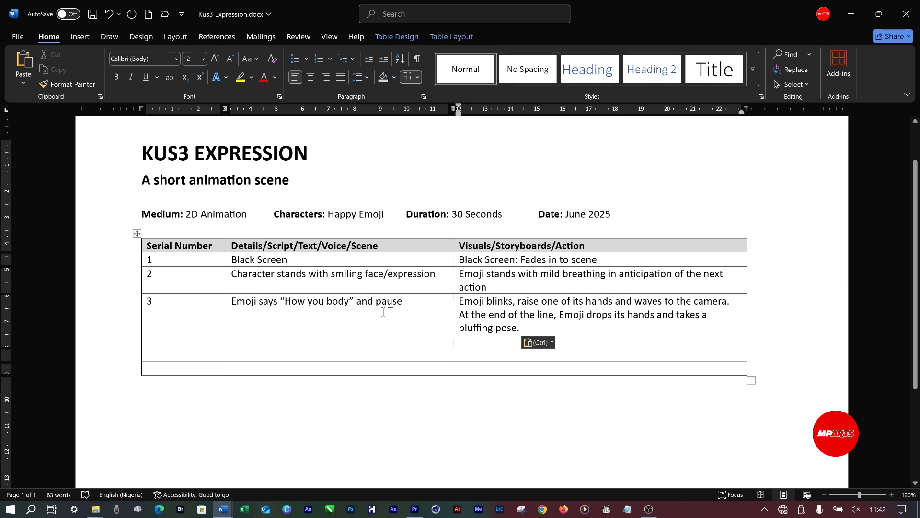
# Make the quoted line “How you body” in row 3's details bold
pyautogui.moveTo(356, 300); pyautogui.dragTo(281, 301)
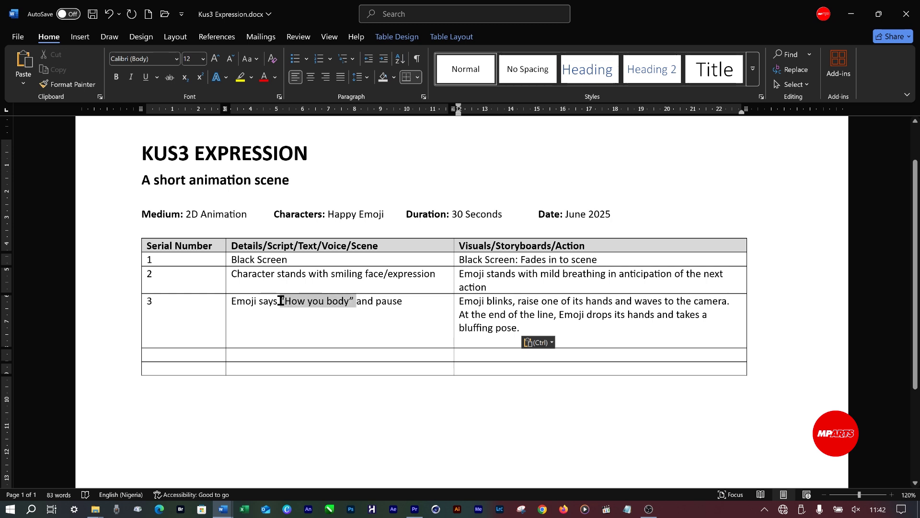
pyautogui.click(116, 77)
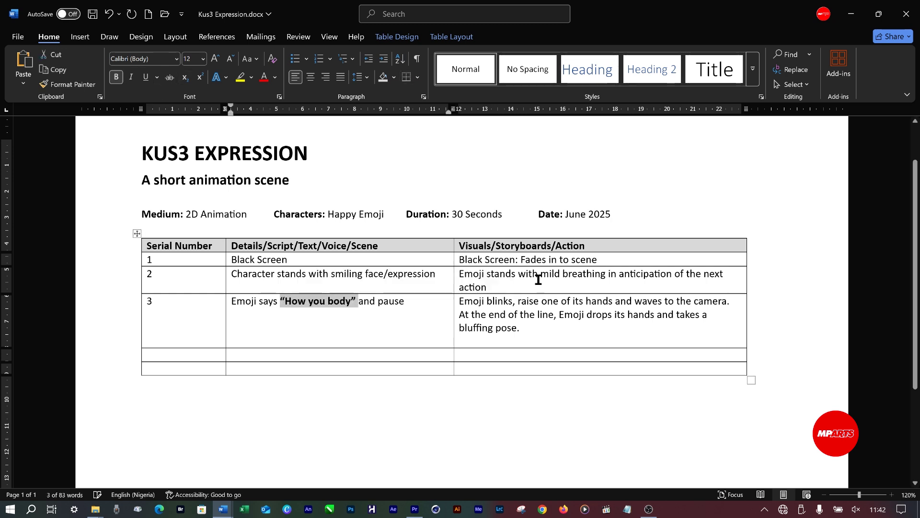
pyautogui.click(560, 332)
pyautogui.click(474, 331)
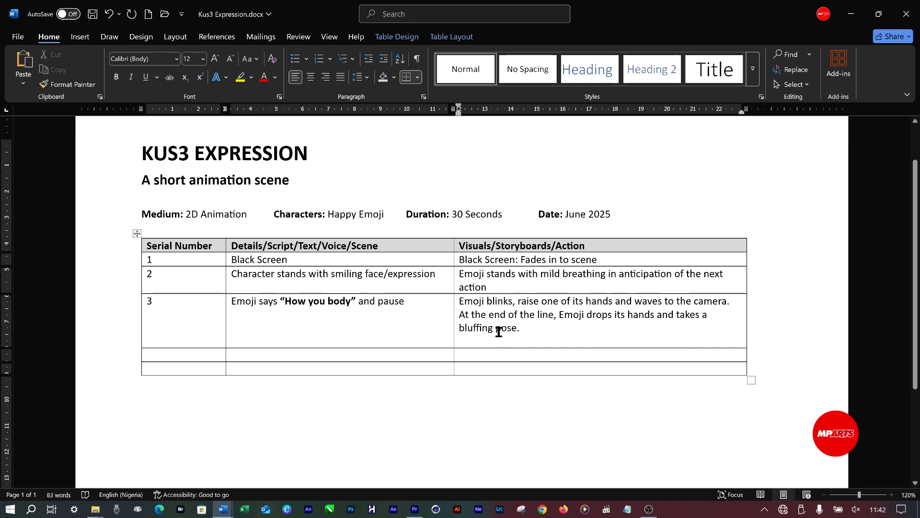
pyautogui.click(357, 326)
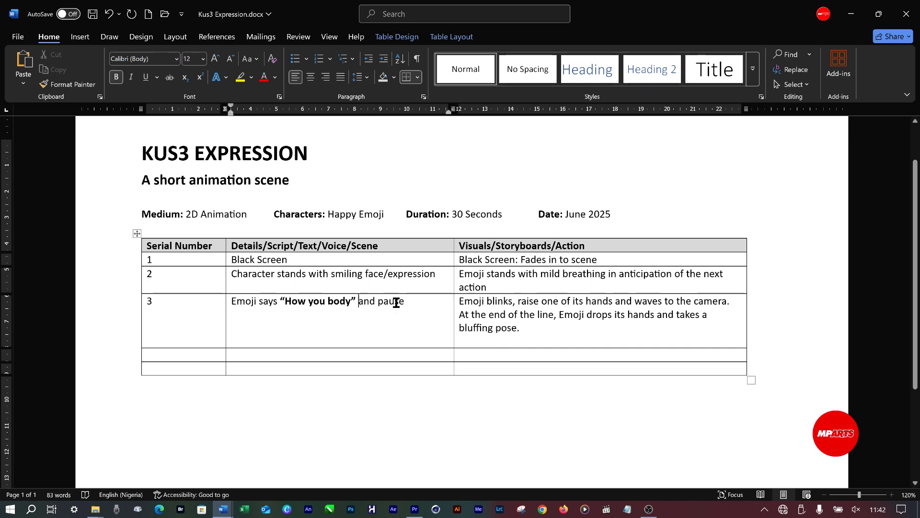
# Extend the third column's header with "/Expressions" after "Action" and save the document
pyautogui.click(621, 248)
pyautogui.write('/')
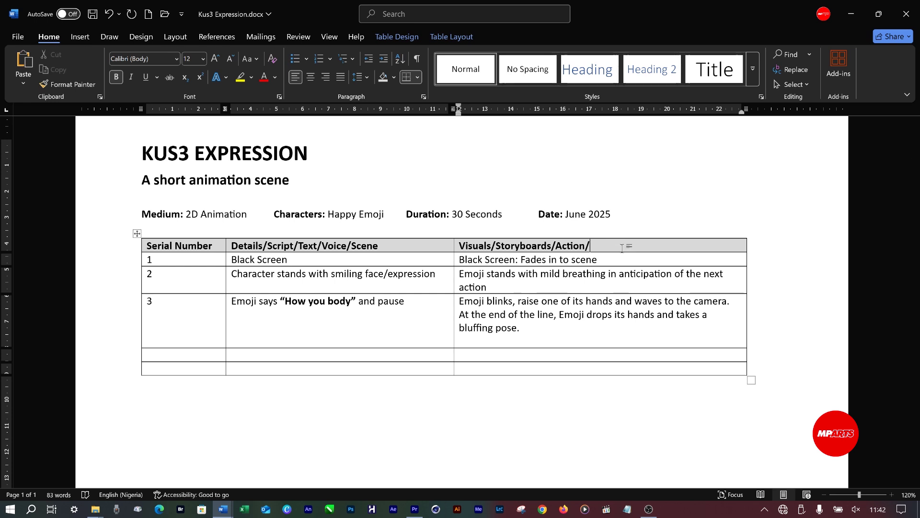
pyautogui.write('Expression')
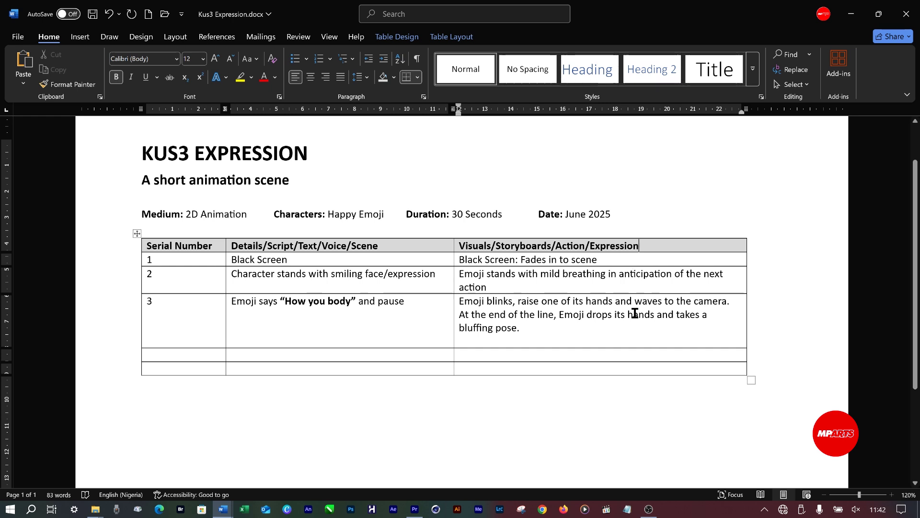
pyautogui.write('s')
pyautogui.click(554, 337)
pyautogui.press('Left')
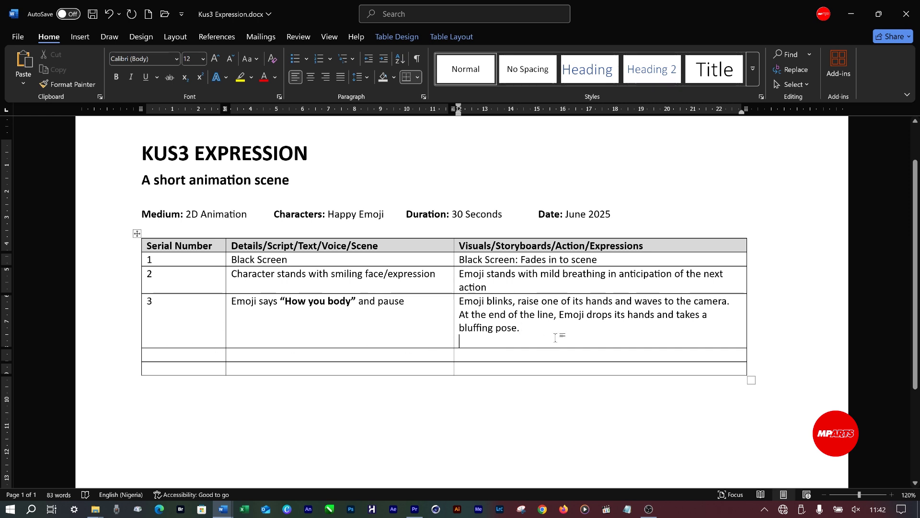
pyautogui.hotkey('ctrl', 's')
# Number the next row 4 and paste its details: After 20 frames of the last action -Emoji says “Kus3”
pyautogui.click(331, 355)
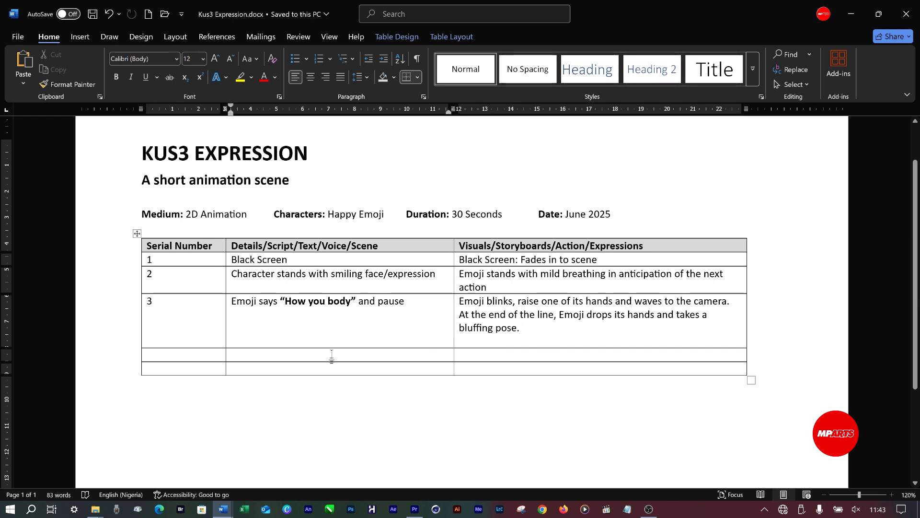
pyautogui.hotkey('ctrl', 'v')
pyautogui.click(198, 363)
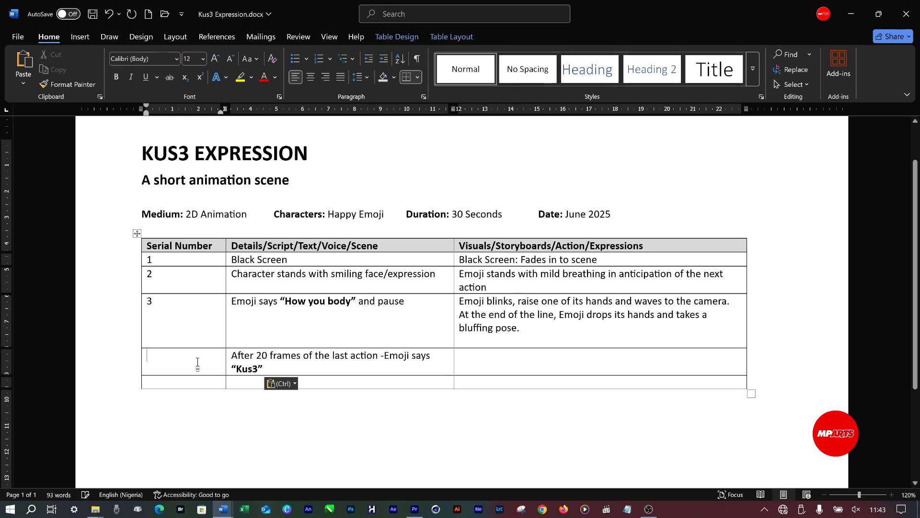
pyautogui.write('4')
# Paste row 4's visuals: Emoji moves and blinks as it says Kus3, can raise one or both hands, with stretch and squash during the expression
pyautogui.click(525, 350)
pyautogui.hotkey('ctrl', 'v')
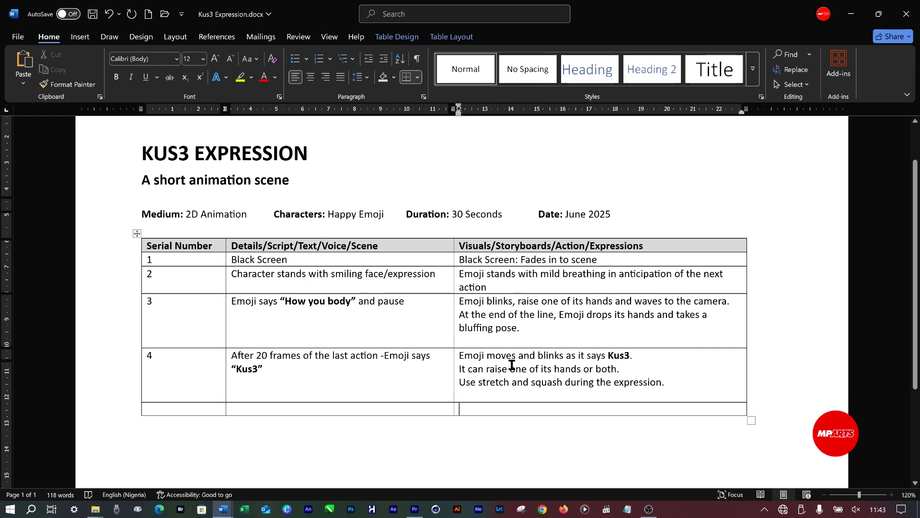
# Add another blank row at the end of the table and save the document
pyautogui.scroll(-3, 511, 366)
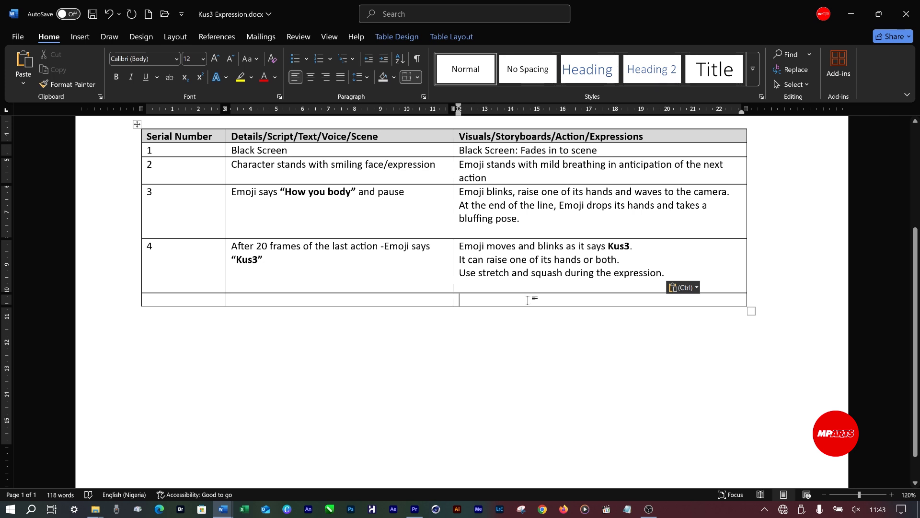
pyautogui.hotkey('ctrl', 'v')
pyautogui.hotkey('ctrl', 'v')
pyautogui.hotkey('ctrl', 'z')
pyautogui.hotkey('ctrl', 's')
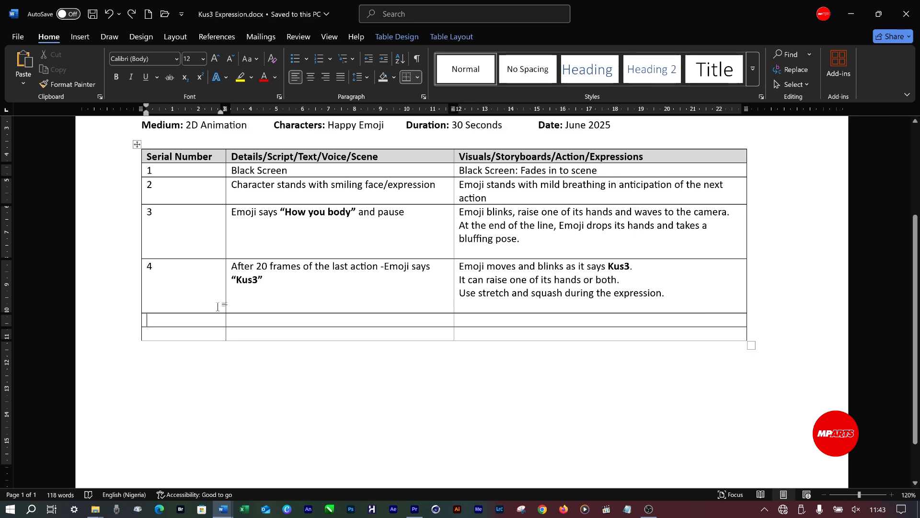
pyautogui.scroll(2, 599, 297)
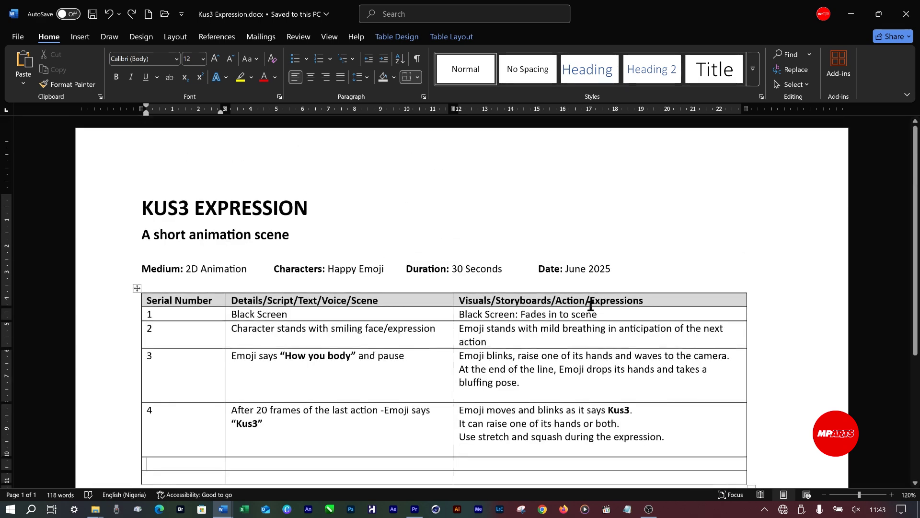
pyautogui.scroll(1, 417, 293)
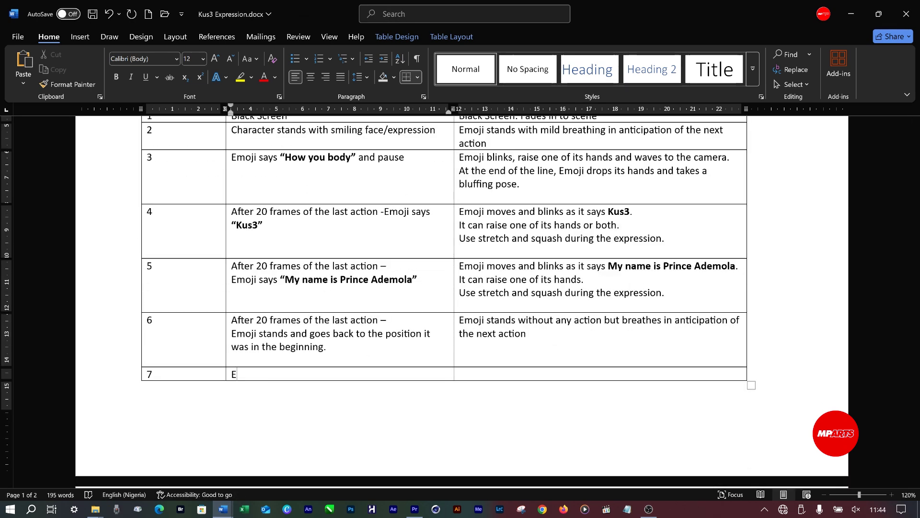
# Complete row 7's details as "END" in bold and save the document
pyautogui.write('ND')
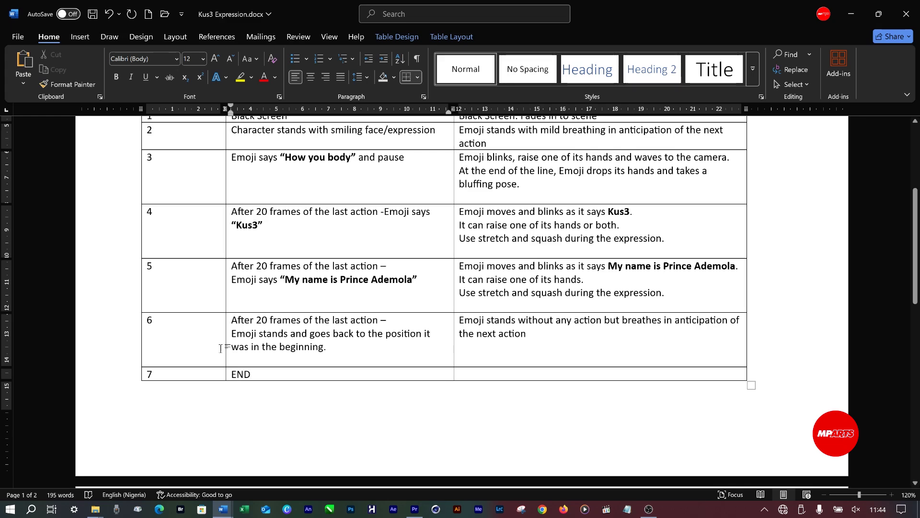
pyautogui.hotkey('ctrl', 'b')
pyautogui.hotkey('ctrl', 's')
pyautogui.scroll(-3, 322, 287)
pyautogui.scroll(1, 609, 298)
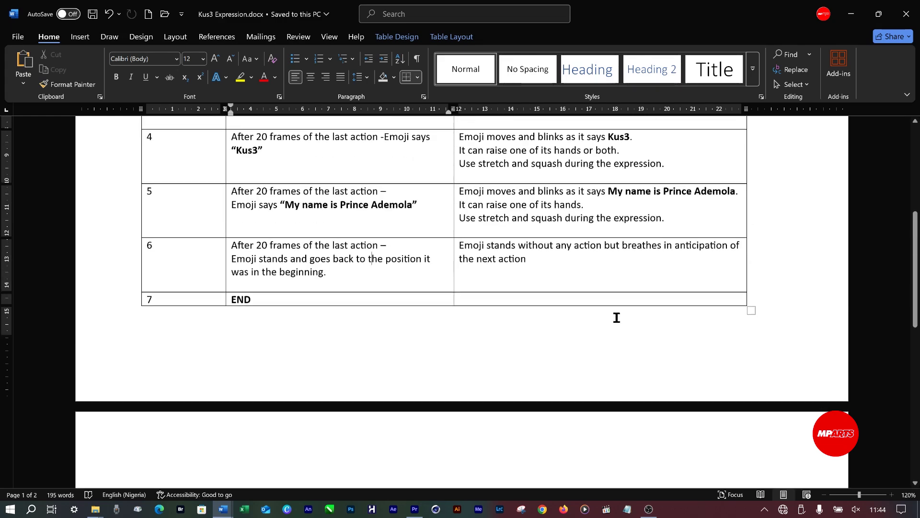
# Review the completed table from its header row down to row 7
pyautogui.click(514, 350)
pyautogui.scroll(5, 511, 336)
pyautogui.scroll(-2, 513, 333)
pyautogui.scroll(-1, 513, 334)
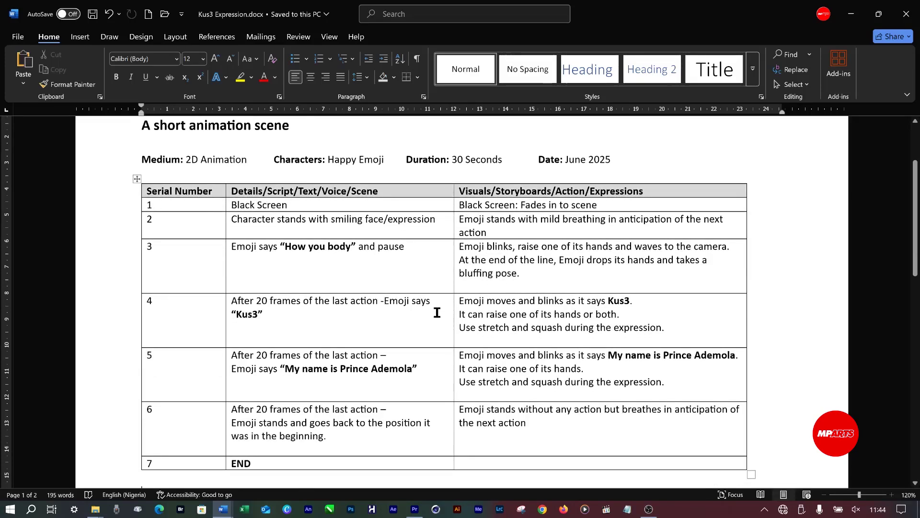
pyautogui.scroll(-2, 428, 297)
pyautogui.scroll(-3, 429, 297)
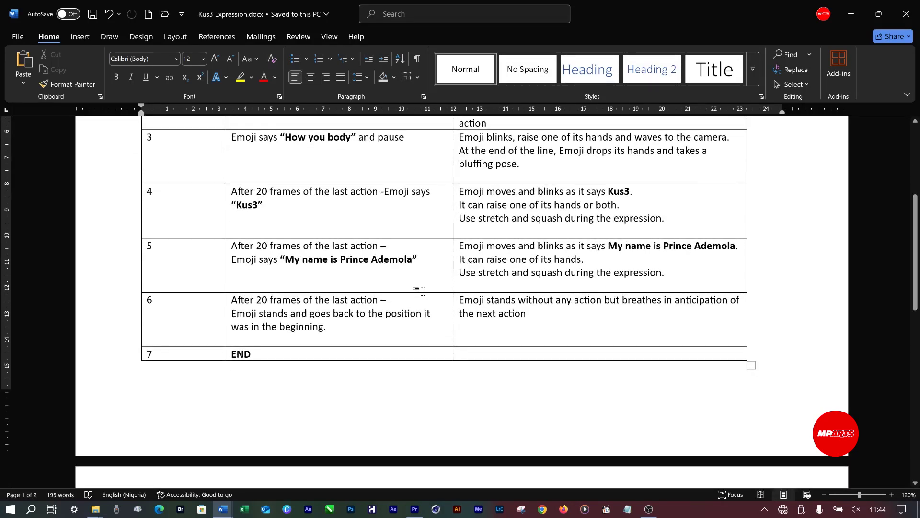
pyautogui.scroll(3, 423, 291)
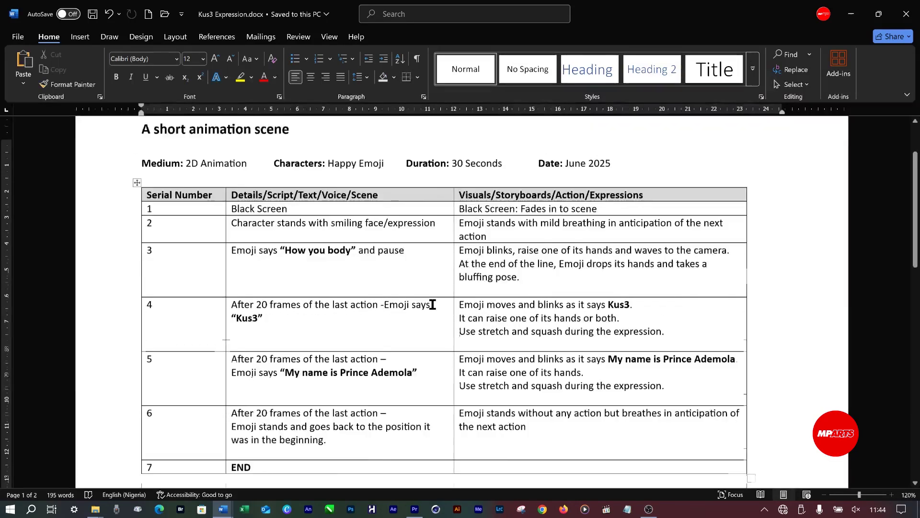
pyautogui.scroll(-3, 423, 290)
pyautogui.scroll(-1, 283, 348)
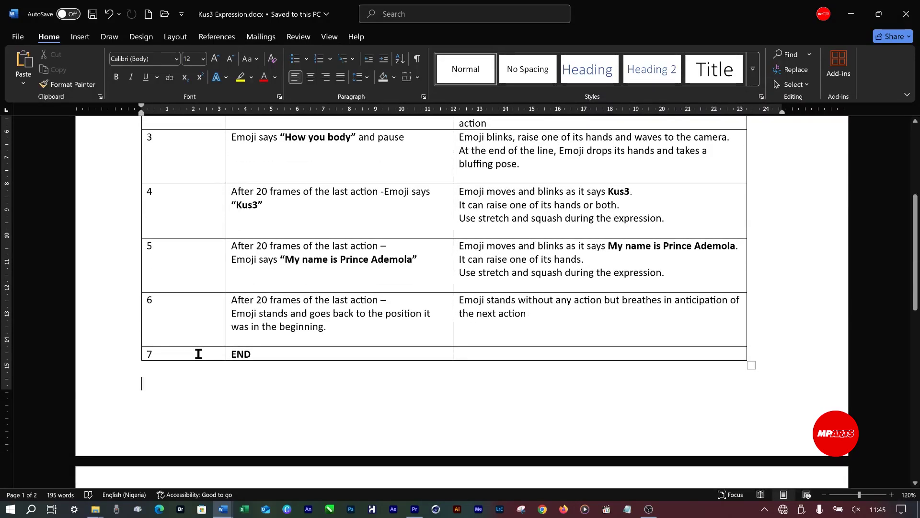
# Start a "Credits" section on a new page after the table and save the document
pyautogui.press('Return')
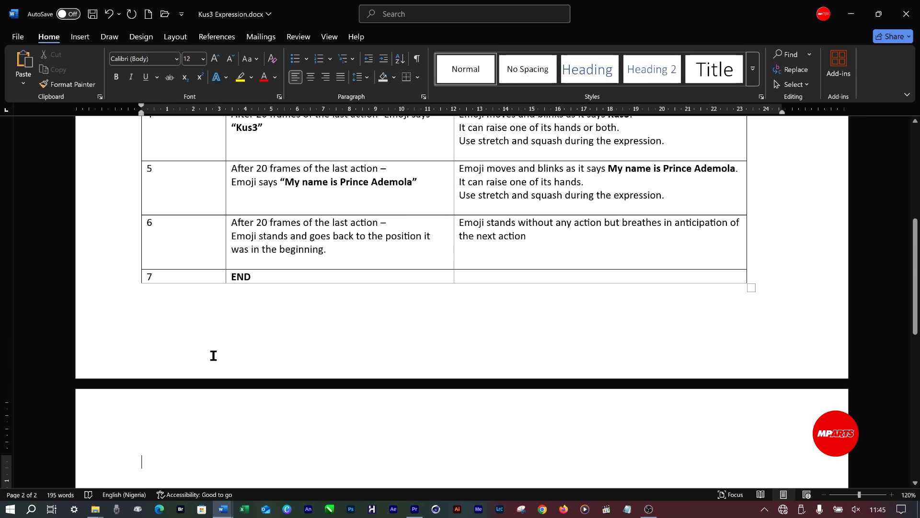
pyautogui.write('cRE')
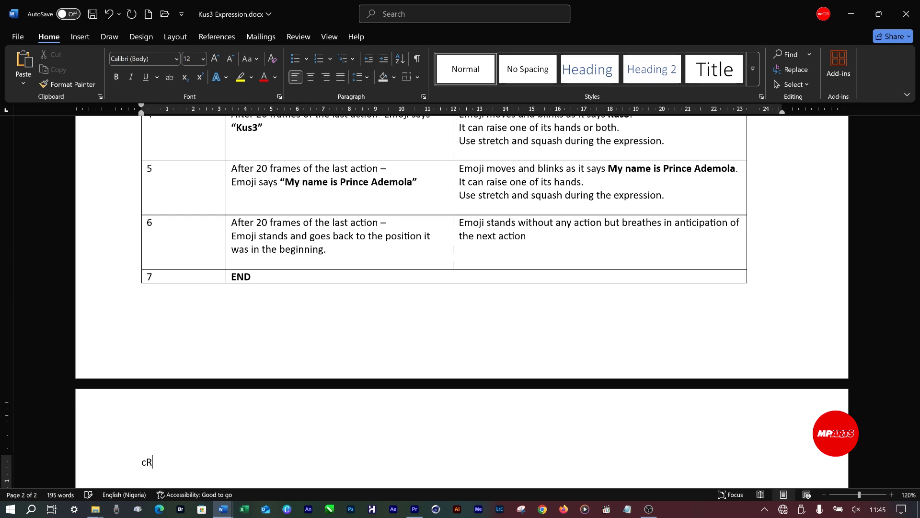
pyautogui.press('BackSpace')
pyautogui.press('BackSpace')
pyautogui.press('BackSpace')
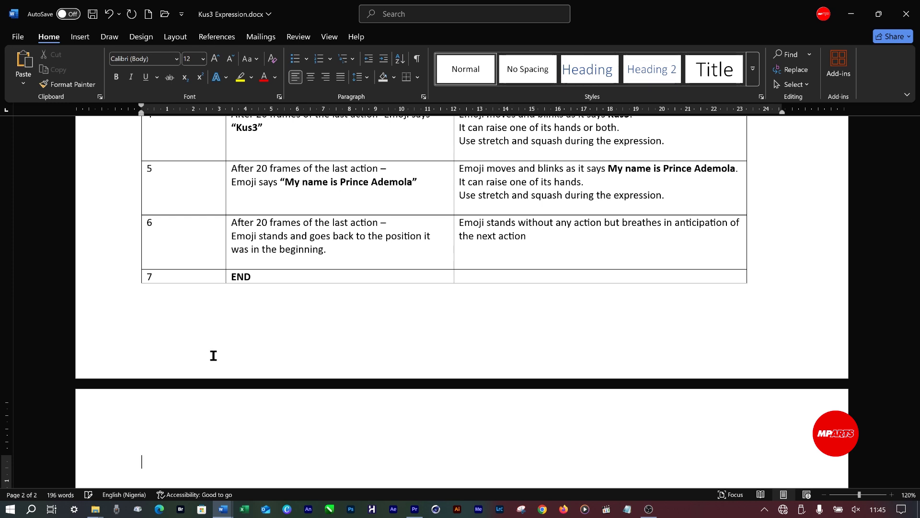
pyautogui.write('Crediu')
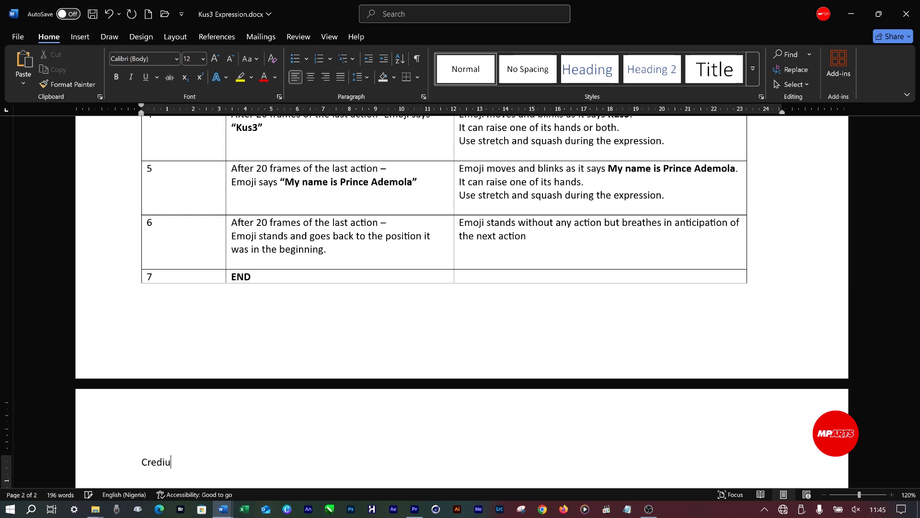
pyautogui.press('BackSpace')
pyautogui.write('ts')
pyautogui.hotkey('ctrl', 's')
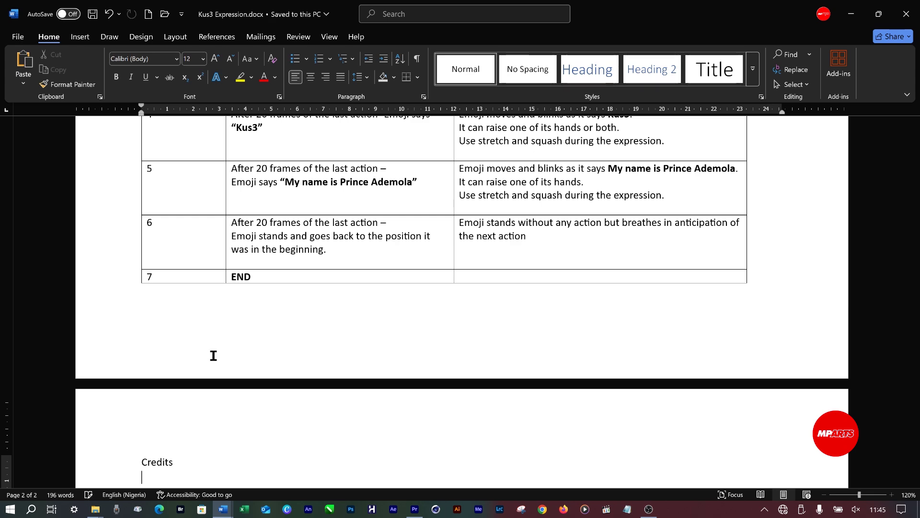
pyautogui.scroll(6, 214, 364)
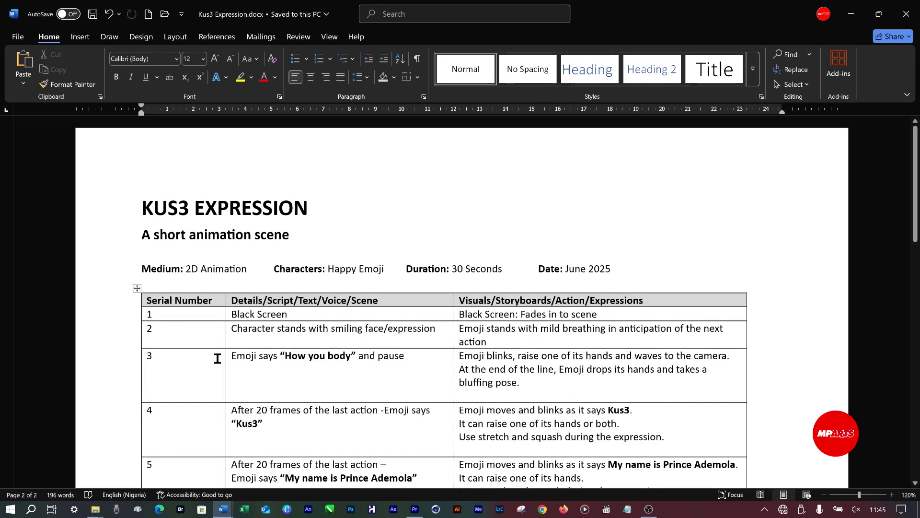
pyautogui.scroll(-1, 257, 309)
pyautogui.scroll(-2, 257, 307)
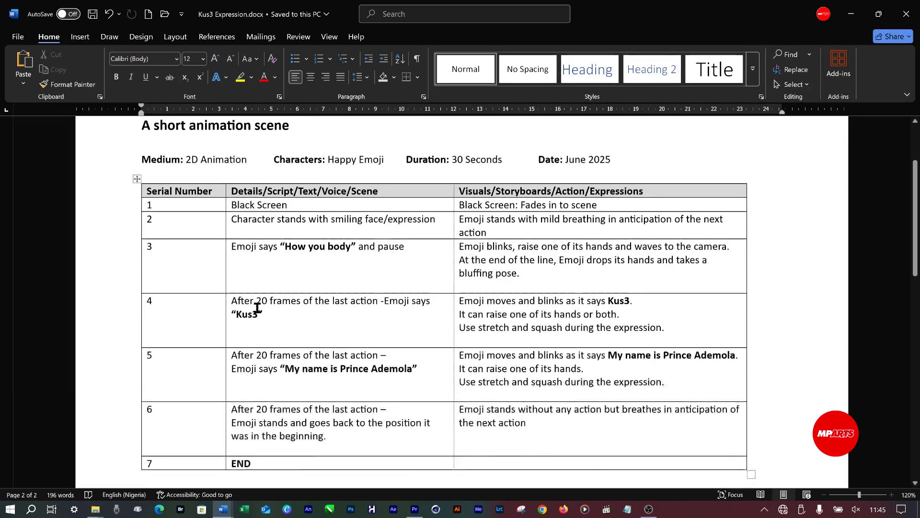
# Review the finished script document from the title and seven-row scene table through to the Credits page
pyautogui.scroll(-3, 258, 308)
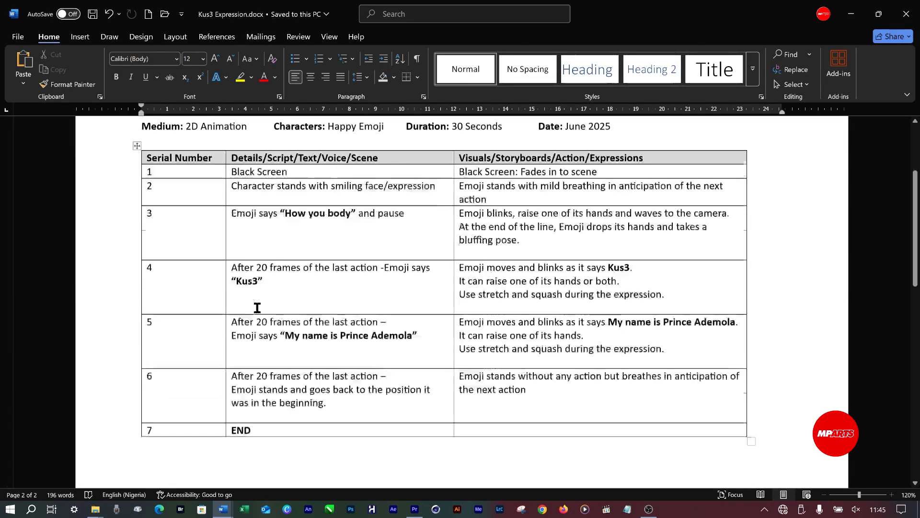
pyautogui.scroll(-2, 286, 219)
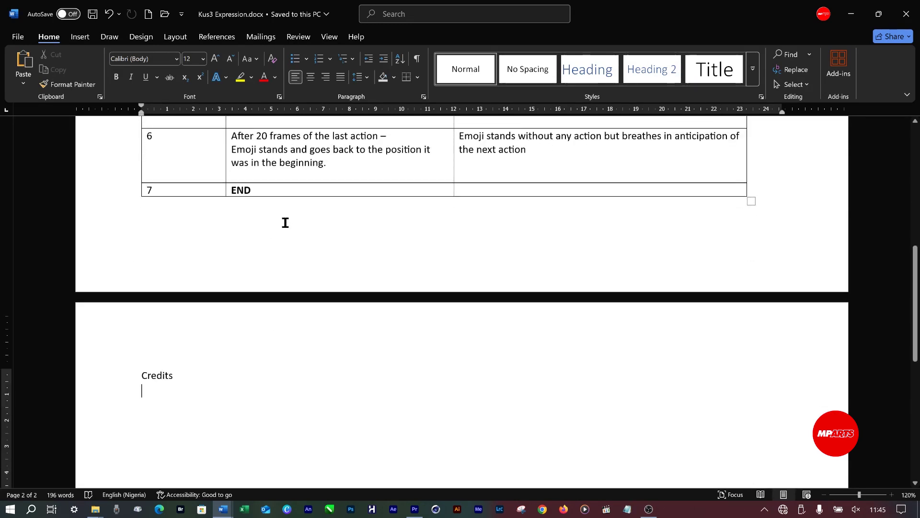
pyautogui.scroll(6, 286, 220)
pyautogui.scroll(-2, 313, 280)
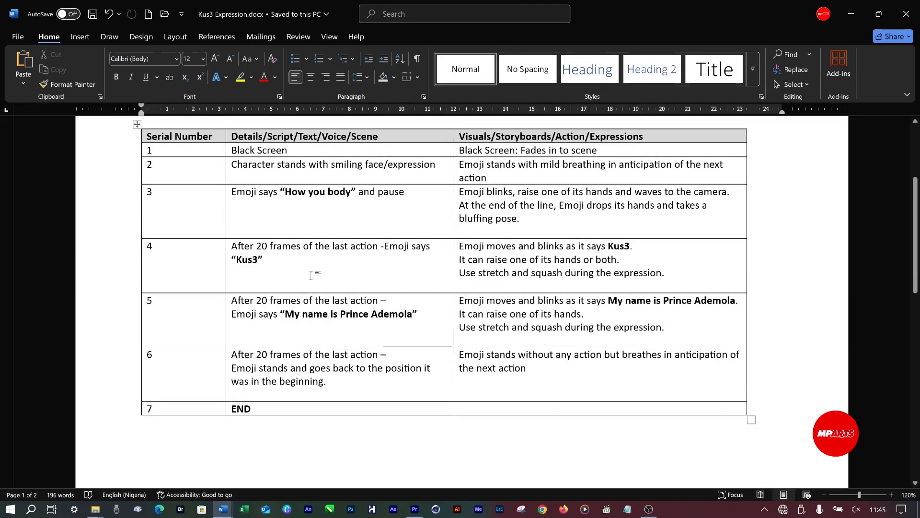
pyautogui.scroll(-1, 313, 280)
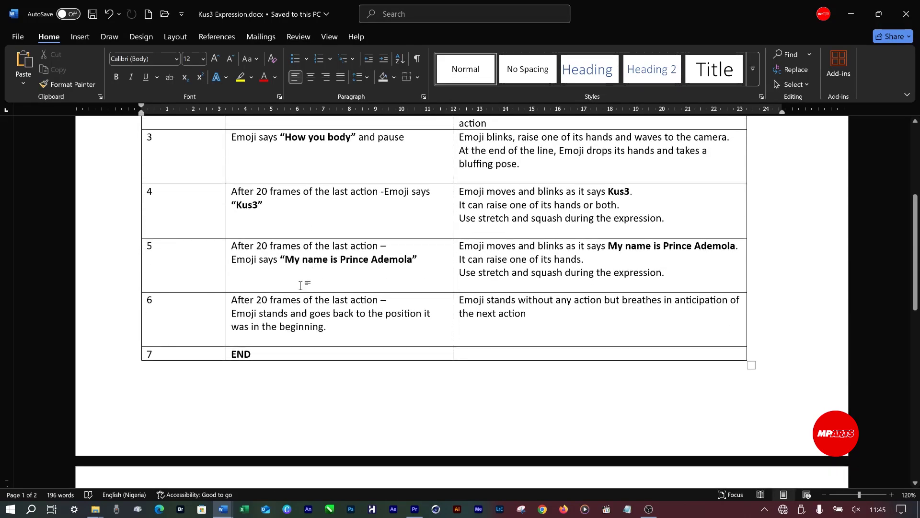
pyautogui.scroll(-2, 300, 285)
pyautogui.scroll(-2, 300, 285)
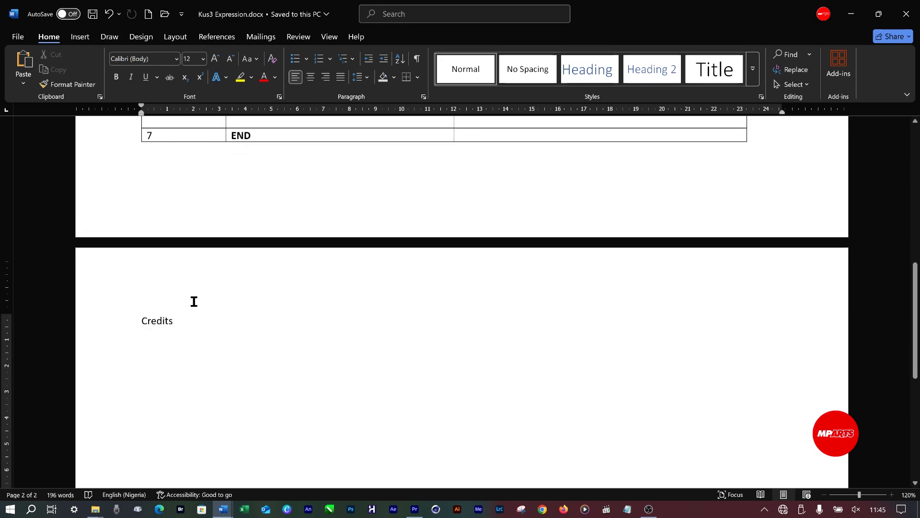
pyautogui.scroll(-1, 219, 308)
pyautogui.scroll(-3, 219, 309)
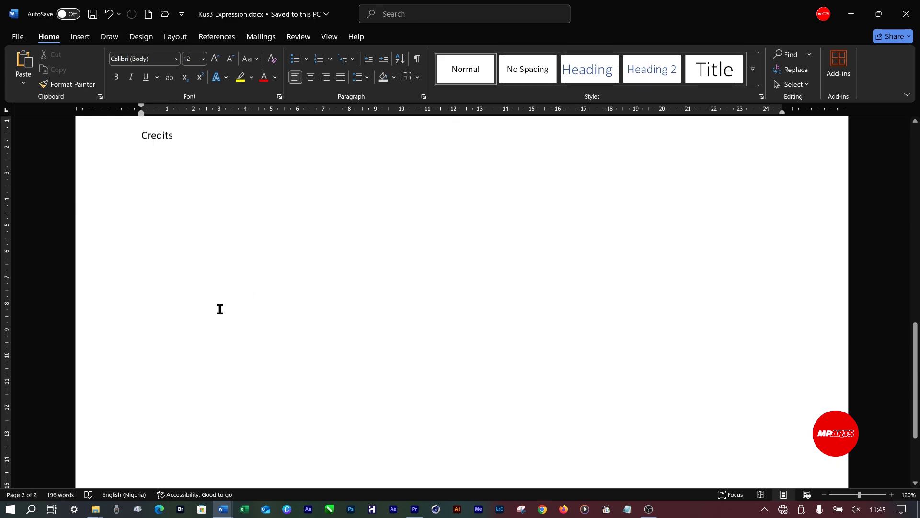
pyautogui.scroll(5, 221, 306)
pyautogui.scroll(3, 223, 300)
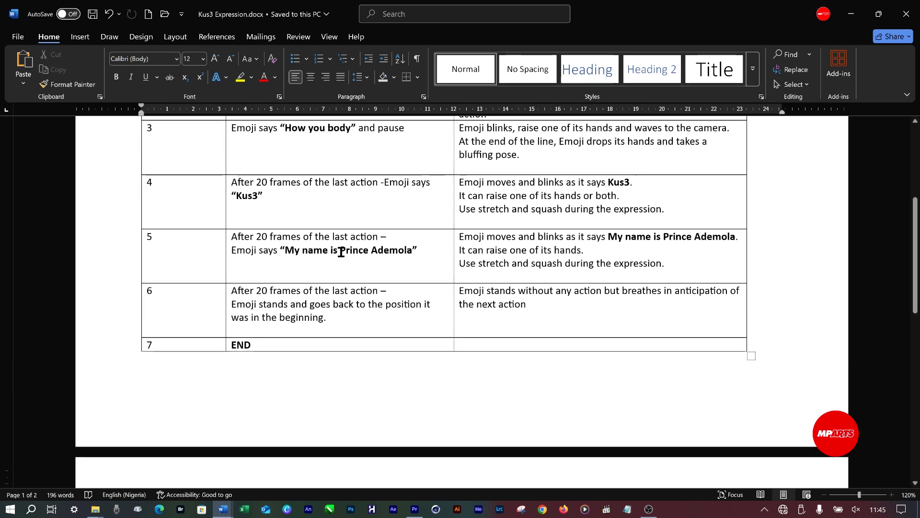
pyautogui.scroll(-4, 341, 251)
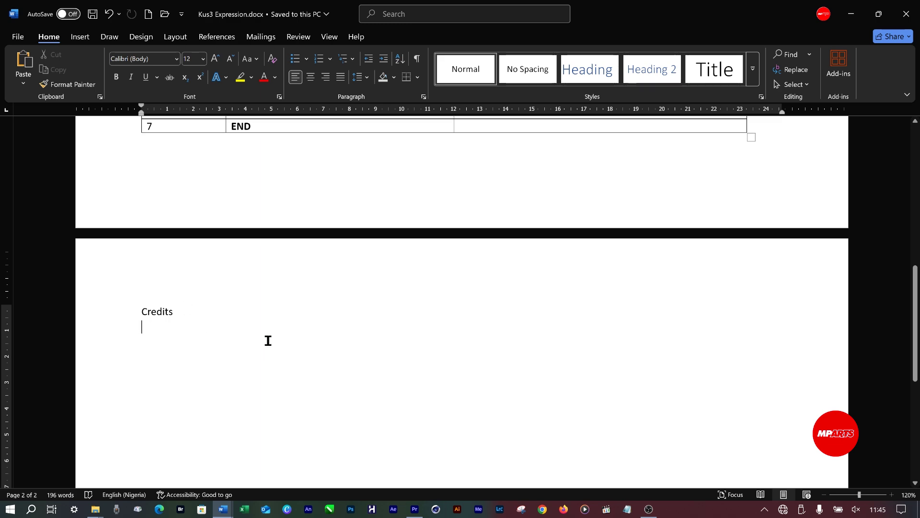
pyautogui.scroll(8, 268, 340)
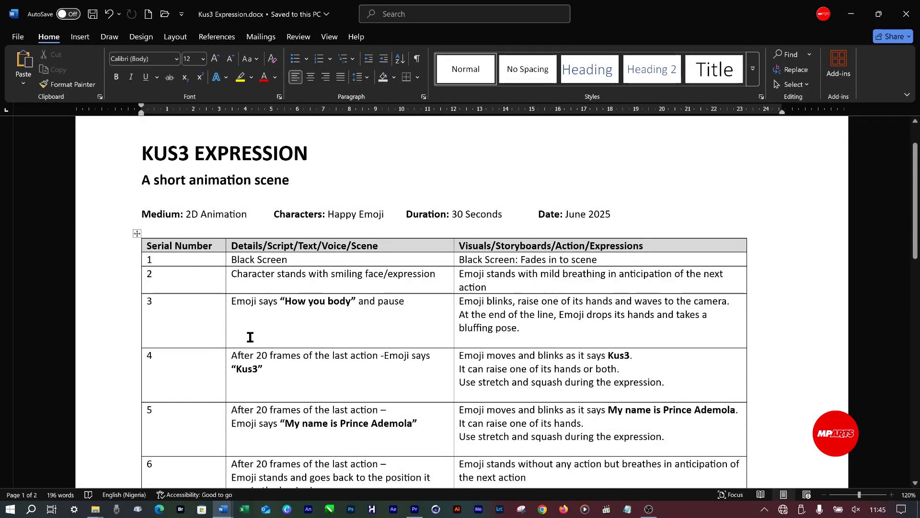
pyautogui.scroll(-1, 249, 339)
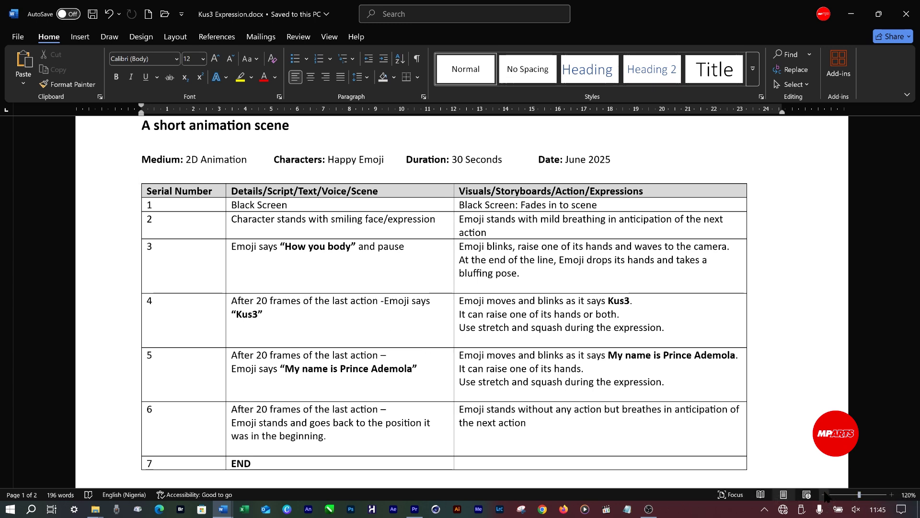
# Zoom the document out to 70% and view the entire first page with its title and scene table
pyautogui.click(824, 494)
pyautogui.click(824, 494)
pyautogui.click(825, 493)
pyautogui.click(825, 493)
pyautogui.click(824, 494)
pyautogui.scroll(1, 563, 340)
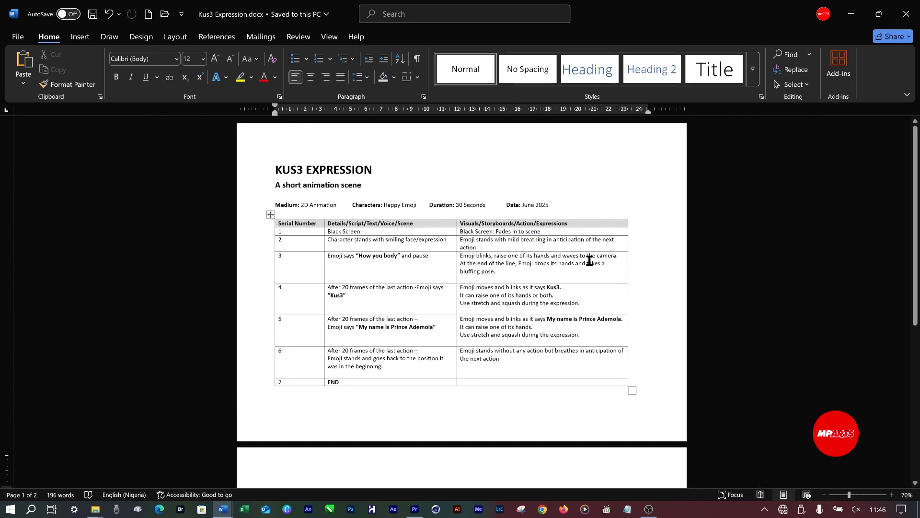
pyautogui.click(589, 290)
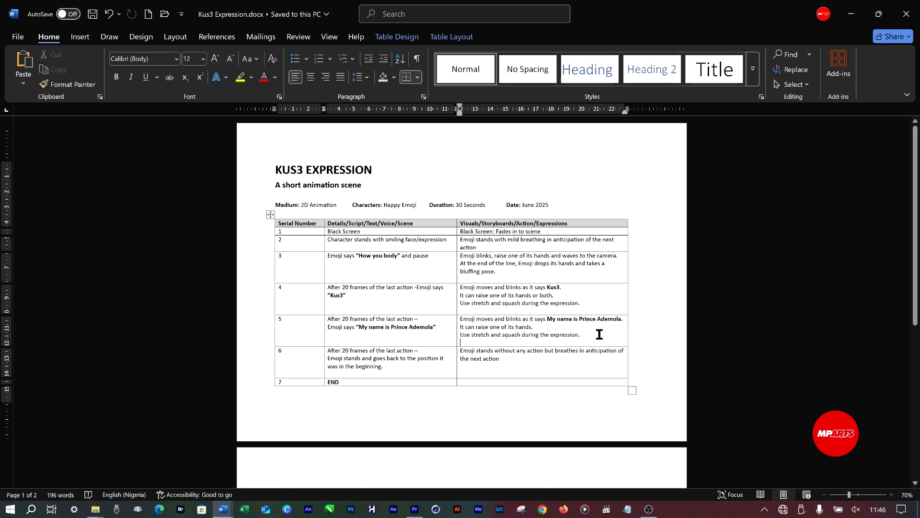
pyautogui.press('Return')
pyautogui.click(440, 257)
pyautogui.click(585, 339)
pyautogui.click(450, 181)
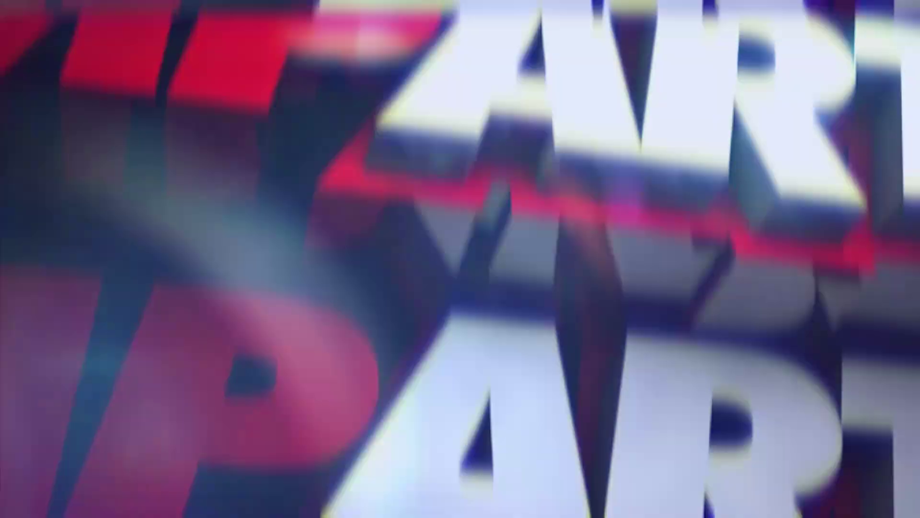